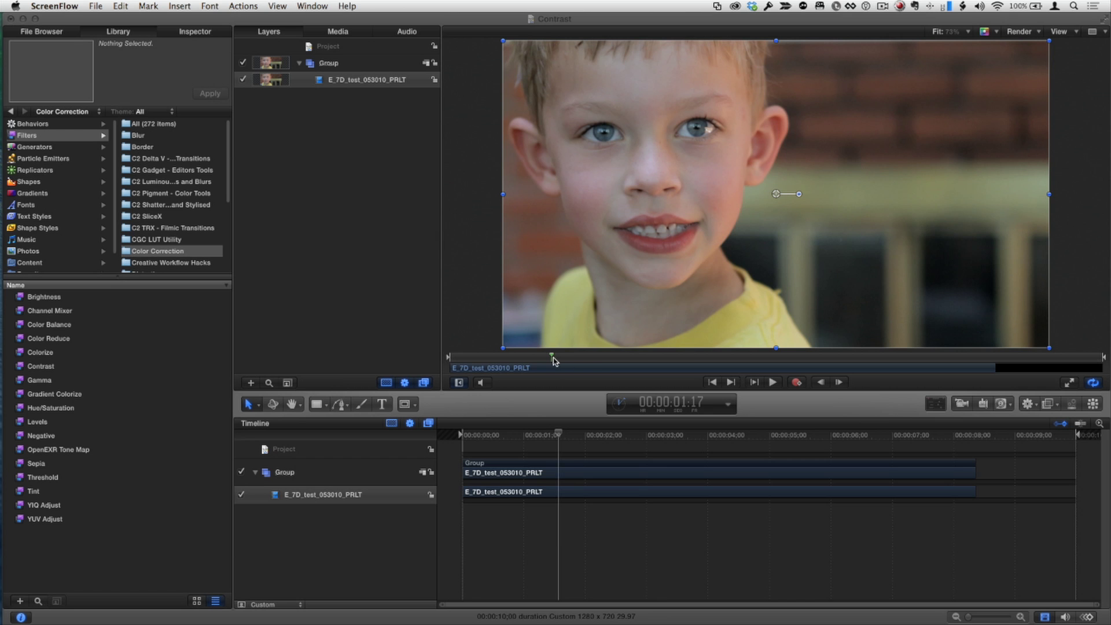
Apply the Color Correction Contrast filter to the E_7D_test_053010_PRLT clip and show its parameters
mouse_move(554, 359)
left_mouse_down()
mouse_move(583, 360)
mouse_move(521, 362)
mouse_move(543, 361)
left_mouse_up()
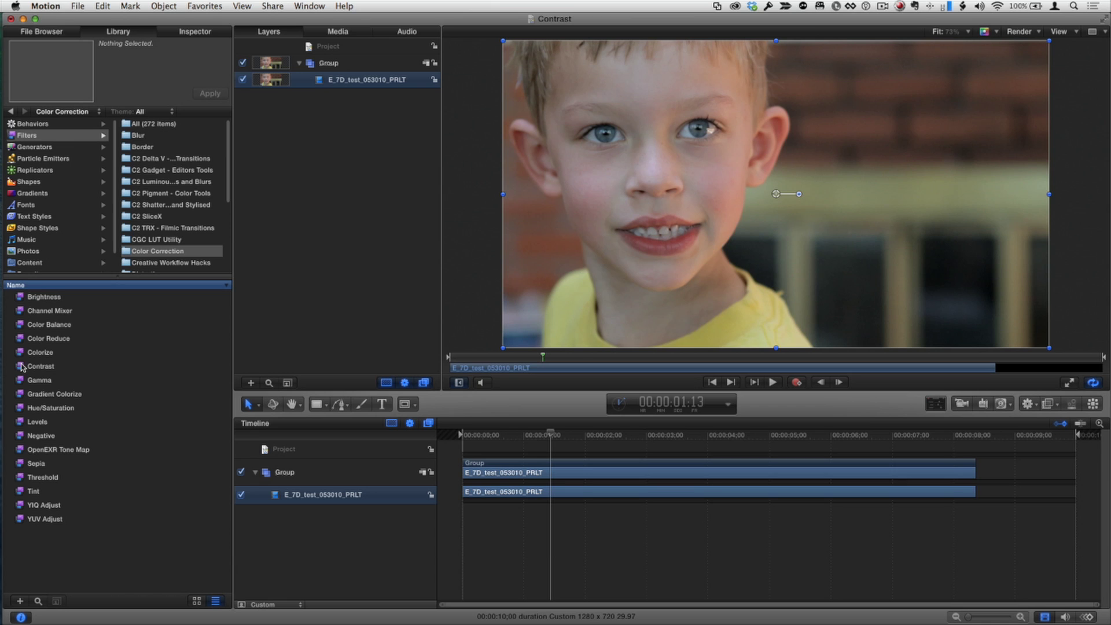
left_click_drag(16, 369, 350, 145)
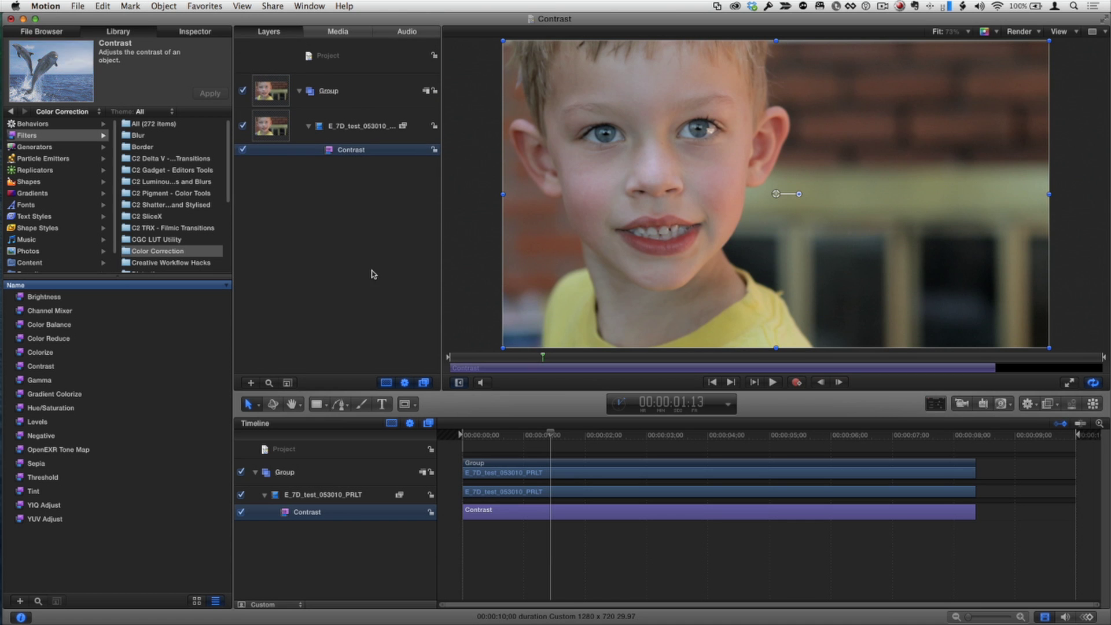
left_click(194, 32)
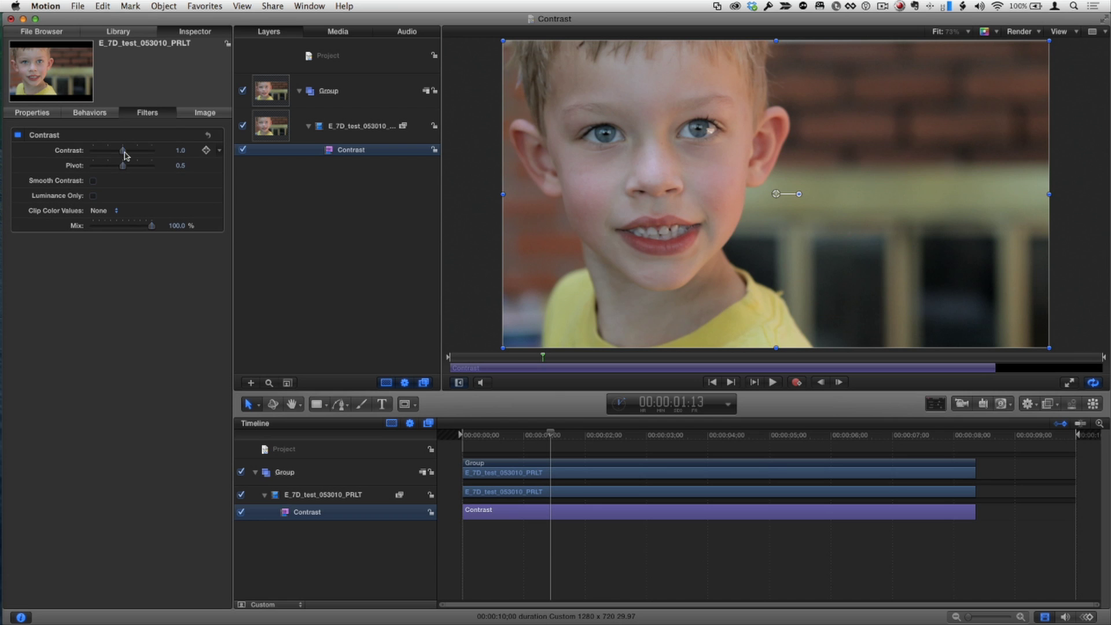
Lower the Contrast to about 0.5 and the Pivot to about 0.14, then enable Smooth Contrast
mouse_move(120, 152)
left_mouse_down()
mouse_move(101, 154)
mouse_move(155, 153)
mouse_move(114, 154)
mouse_move(139, 154)
mouse_move(117, 167)
left_mouse_up()
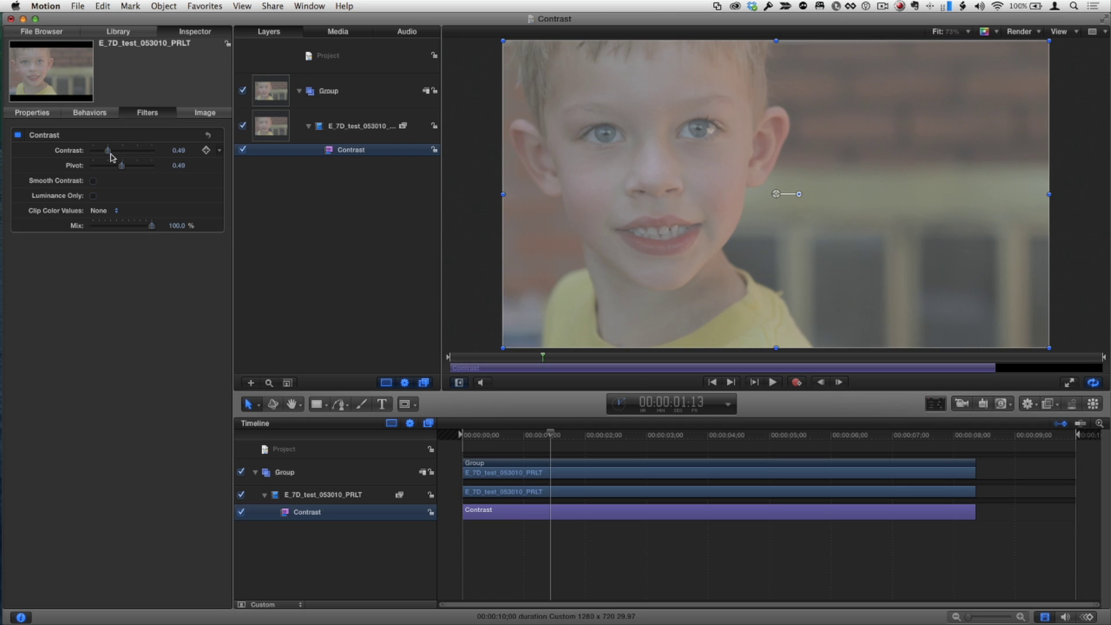
mouse_move(107, 155)
left_mouse_down()
mouse_move(120, 167)
mouse_move(90, 168)
left_mouse_up()
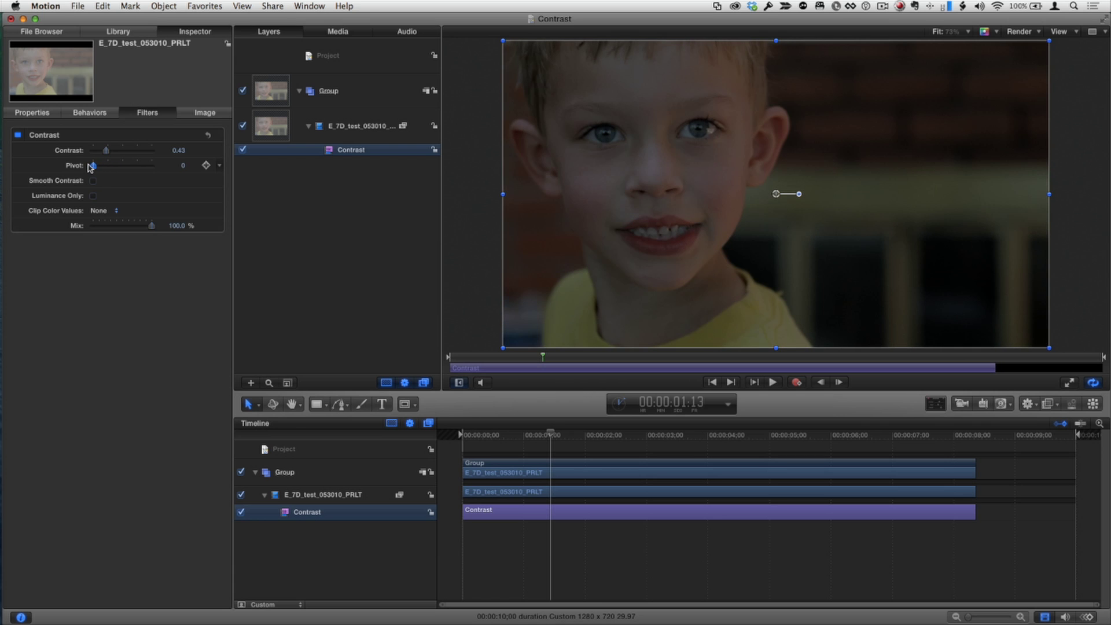
left_click_drag(91, 168, 101, 167)
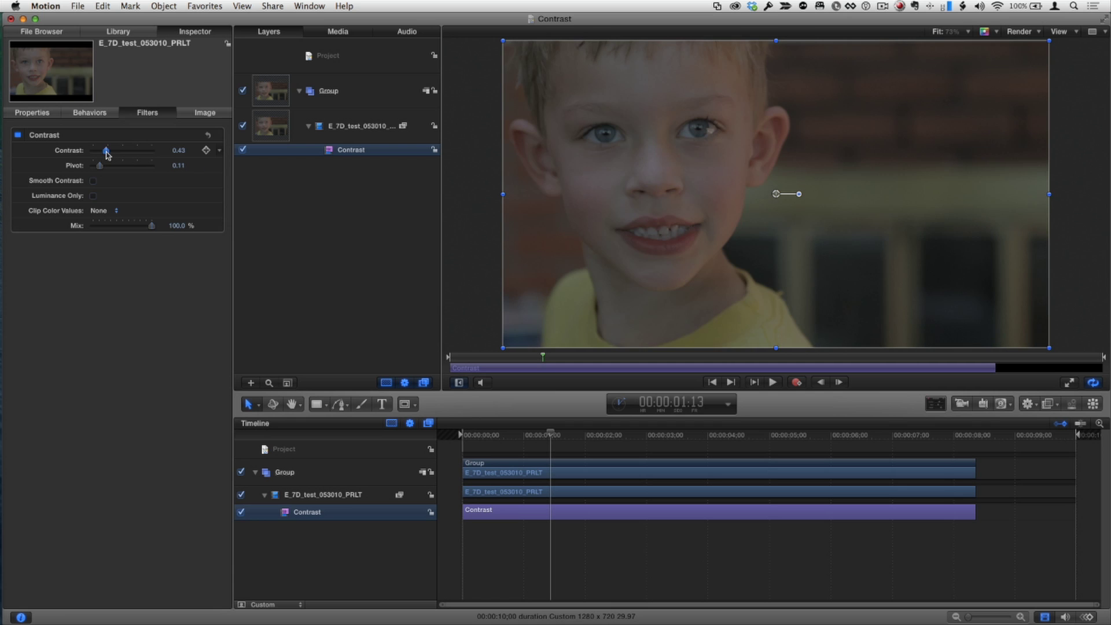
left_click_drag(100, 167, 103, 168)
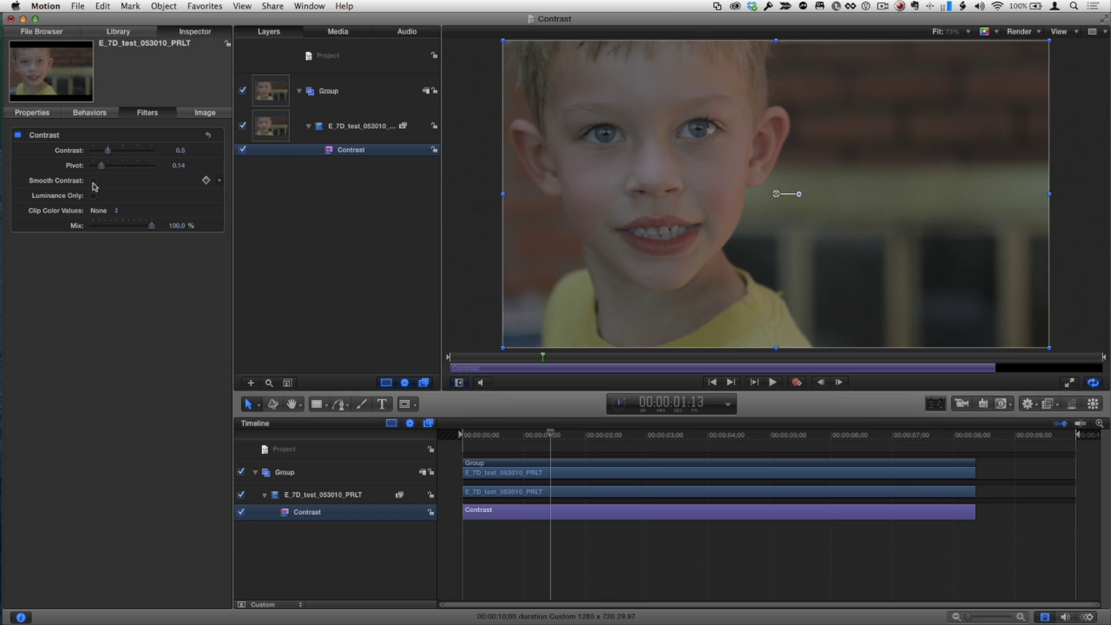
left_click(93, 181)
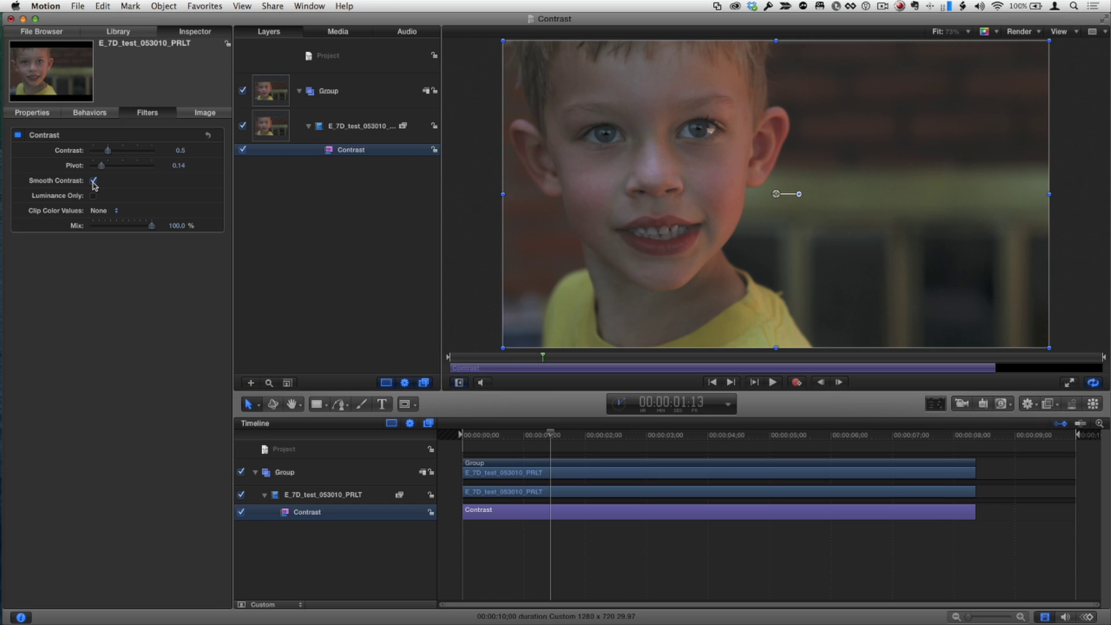
Compare Smooth Contrast off and on, leaving it on, and lower the Pivot toward 0.07
left_click(93, 181)
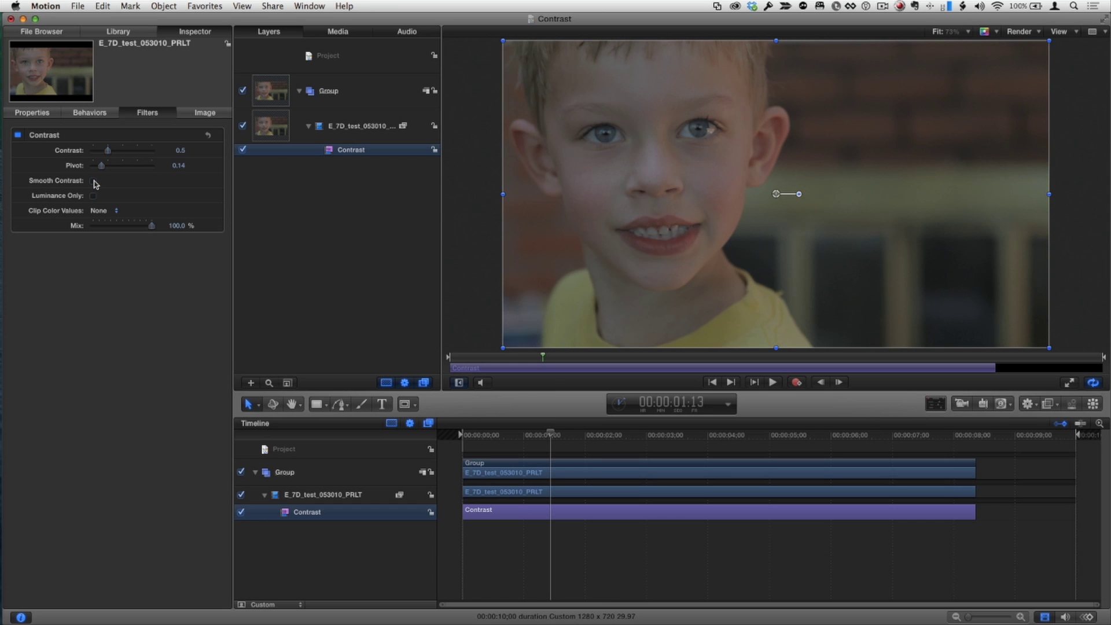
left_click(93, 181)
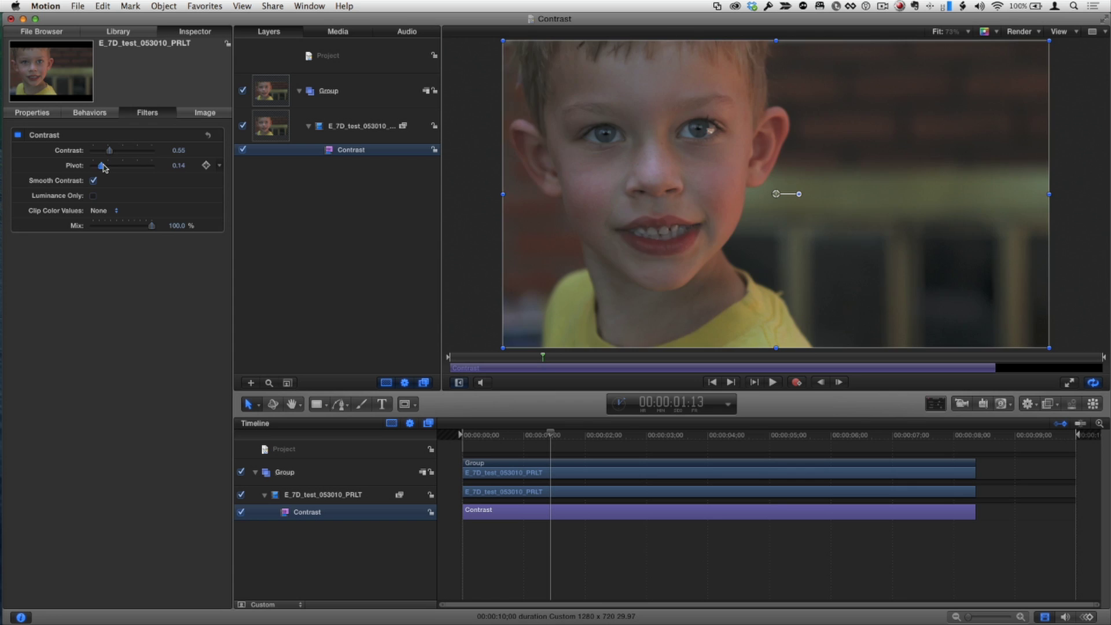
mouse_move(104, 168)
left_mouse_down()
mouse_move(114, 168)
mouse_move(99, 169)
left_mouse_up()
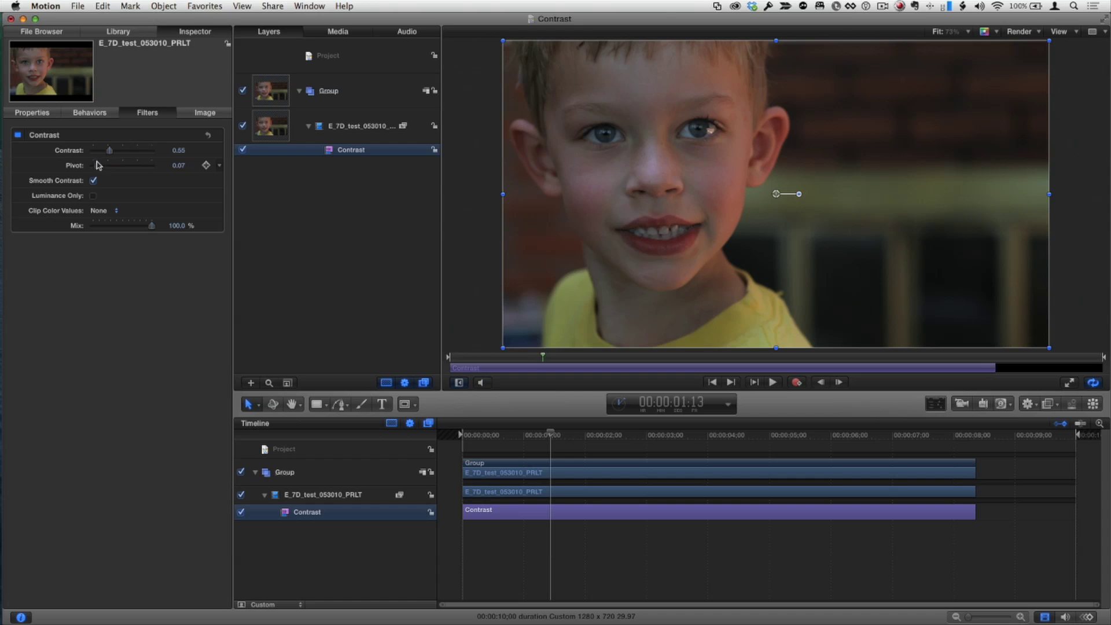
Reset the Contrast filter to defaults and boost the Contrast to about 1.65
left_click_drag(98, 166, 122, 166)
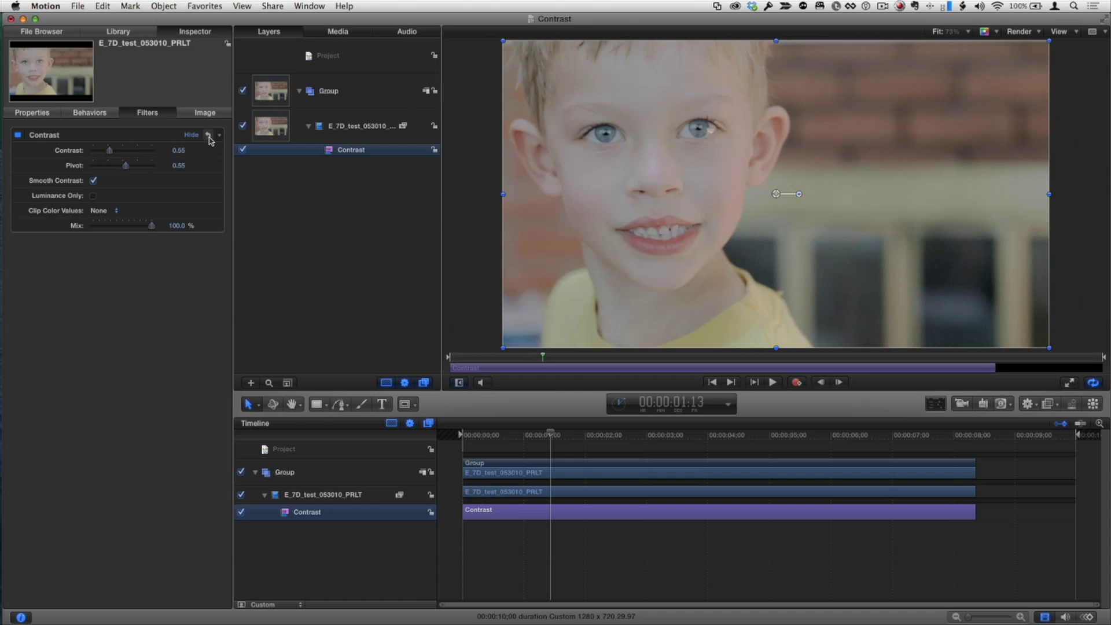
left_click(207, 135)
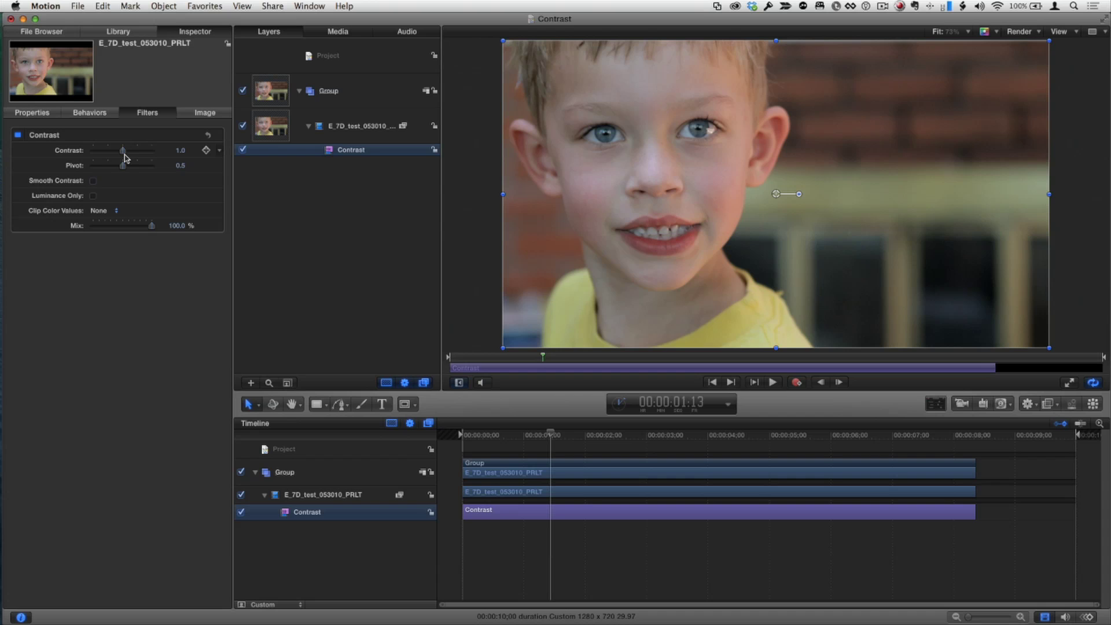
left_click_drag(124, 152, 140, 153)
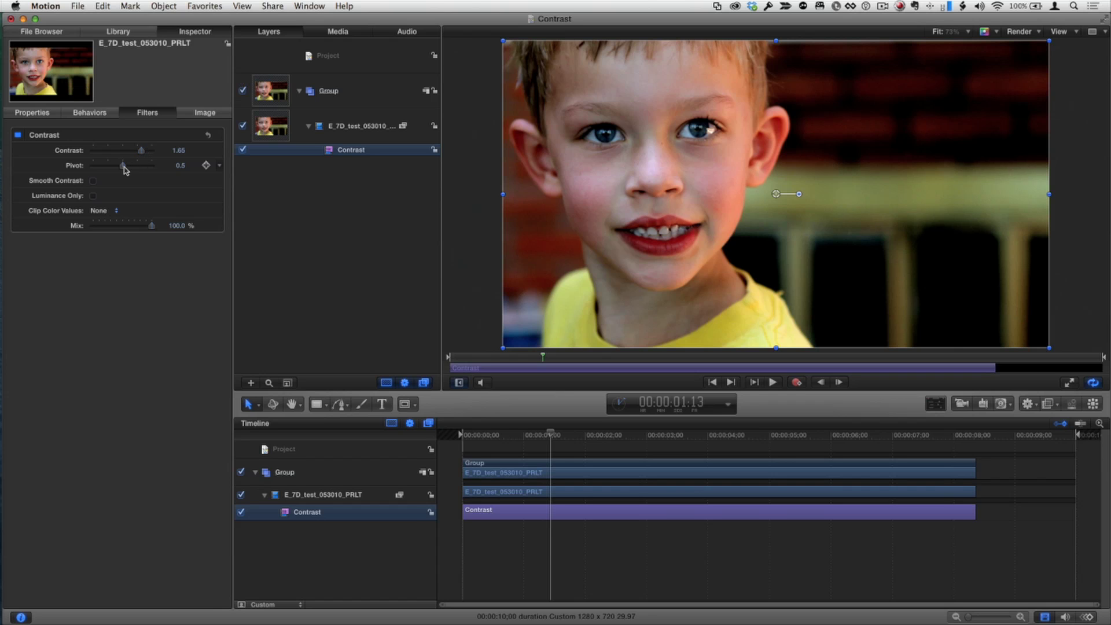
Fine-tune the Pivot to about 0.54, trying Smooth Contrast on and then off
mouse_move(126, 168)
left_mouse_down()
mouse_move(139, 168)
mouse_move(129, 168)
left_mouse_up()
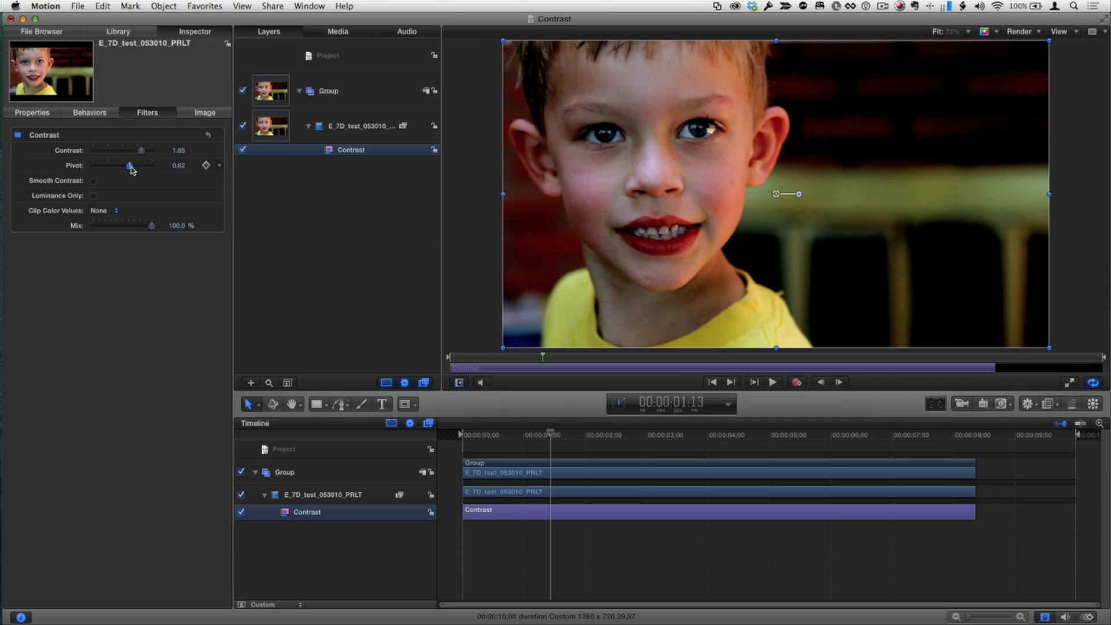
left_click(93, 181)
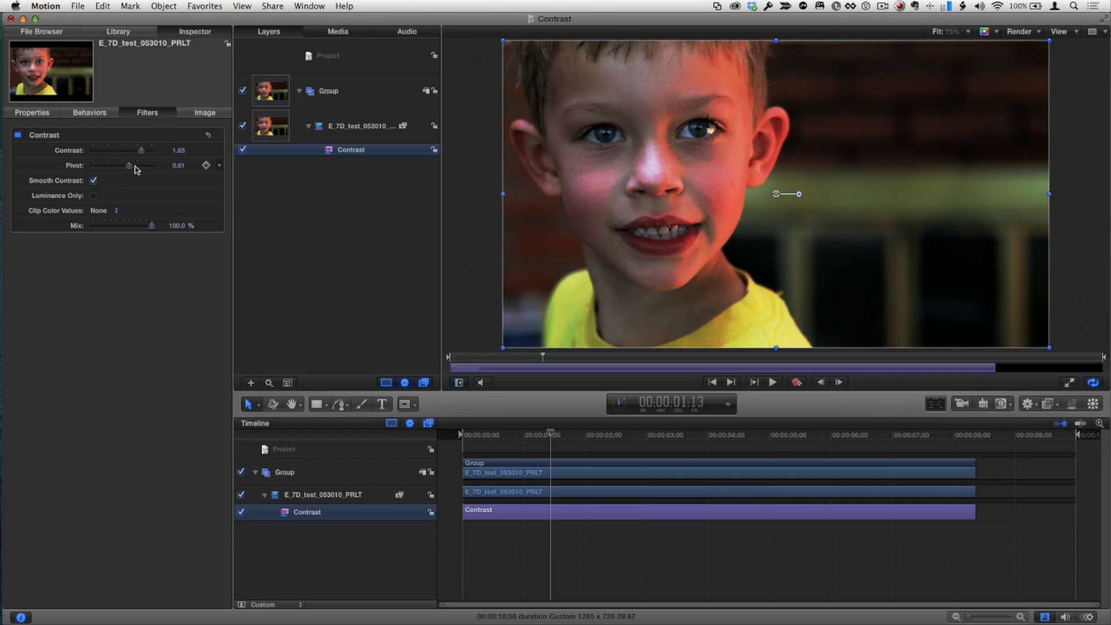
mouse_move(130, 169)
left_mouse_down()
mouse_move(145, 168)
mouse_move(109, 167)
mouse_move(128, 168)
left_mouse_up()
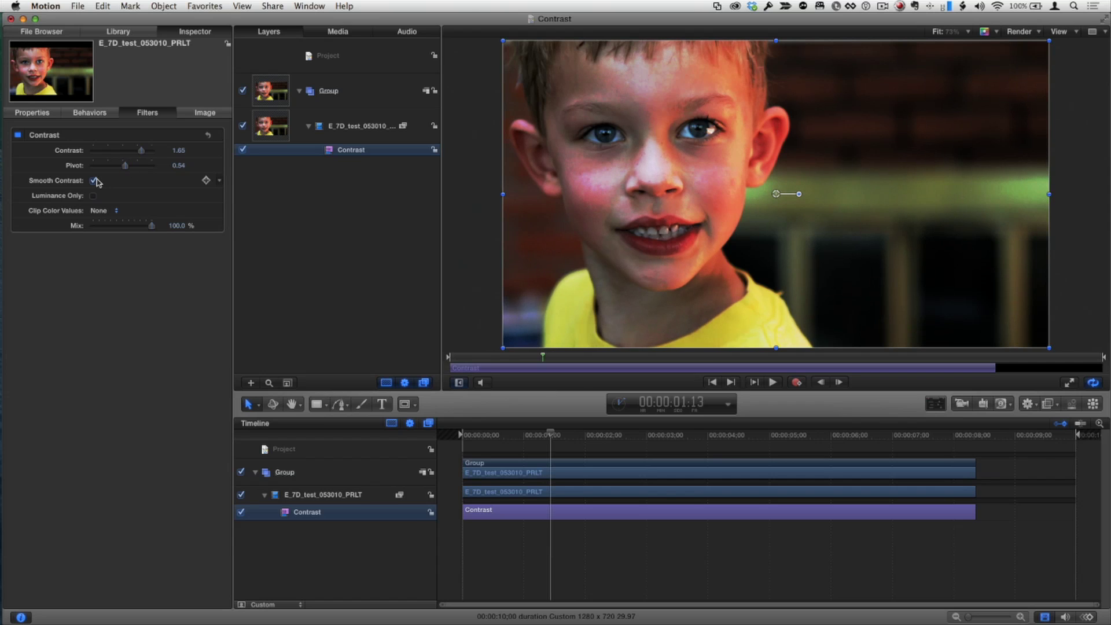
left_click(93, 181)
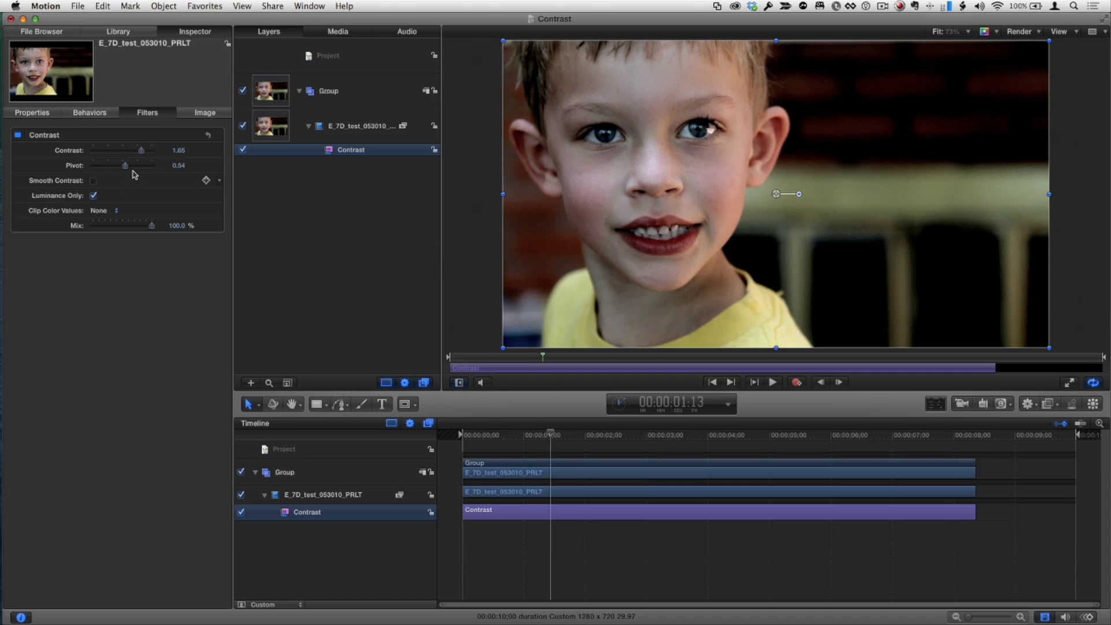
Set the Pivot to about 0.46, toggling the Contrast filter off and on to compare before and after
mouse_move(126, 167)
left_mouse_down()
mouse_move(137, 167)
mouse_move(122, 169)
left_mouse_up()
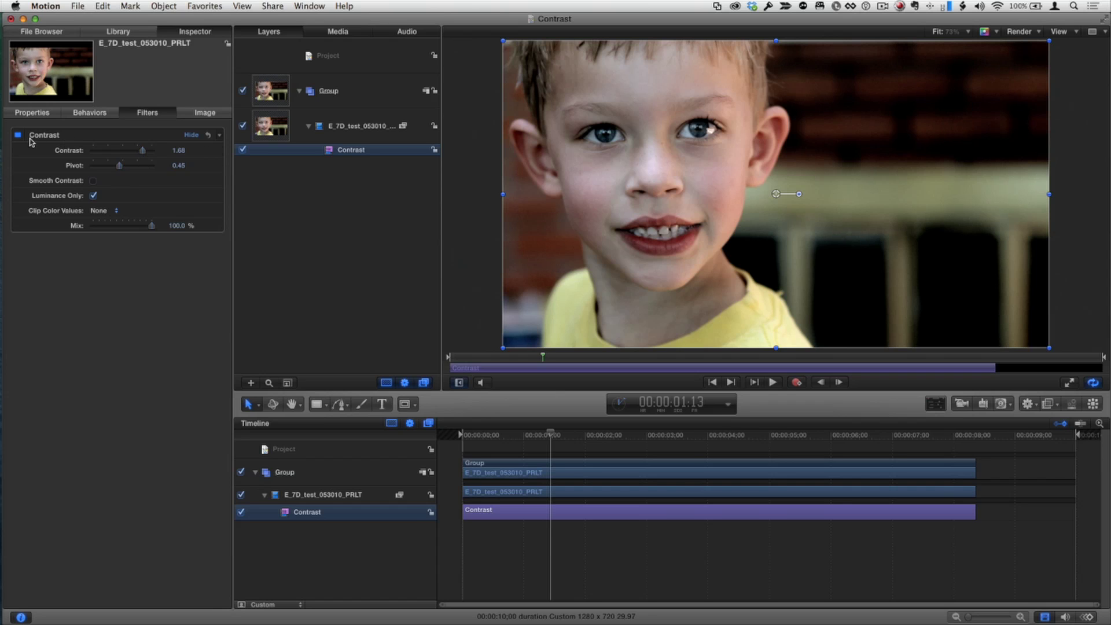
left_click(18, 135)
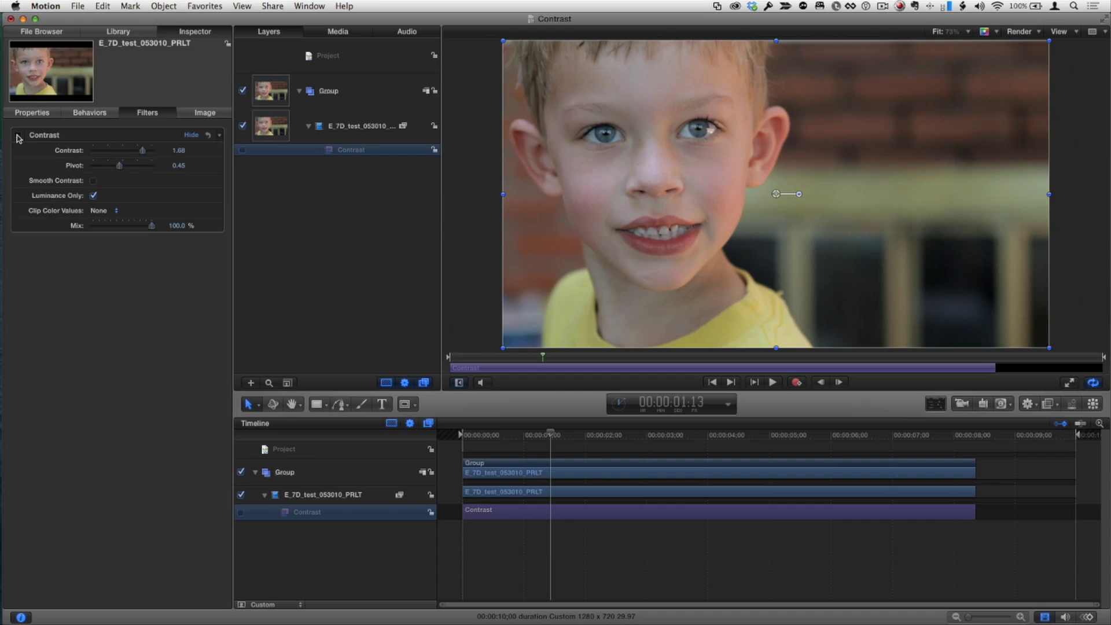
left_click(18, 136)
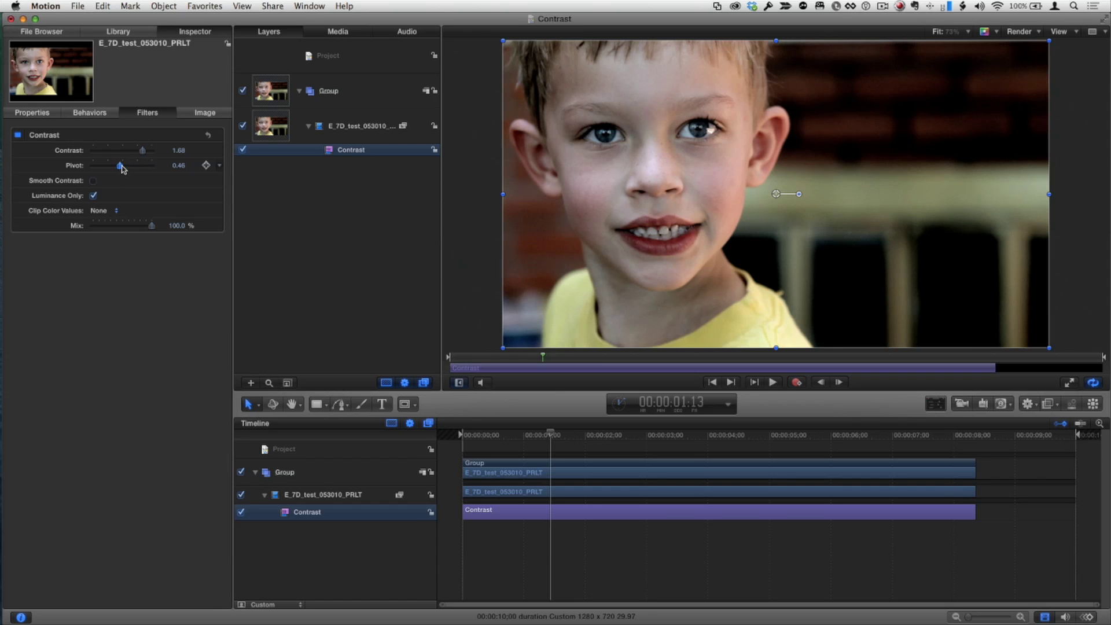
left_click_drag(122, 169, 123, 169)
left_click(18, 136)
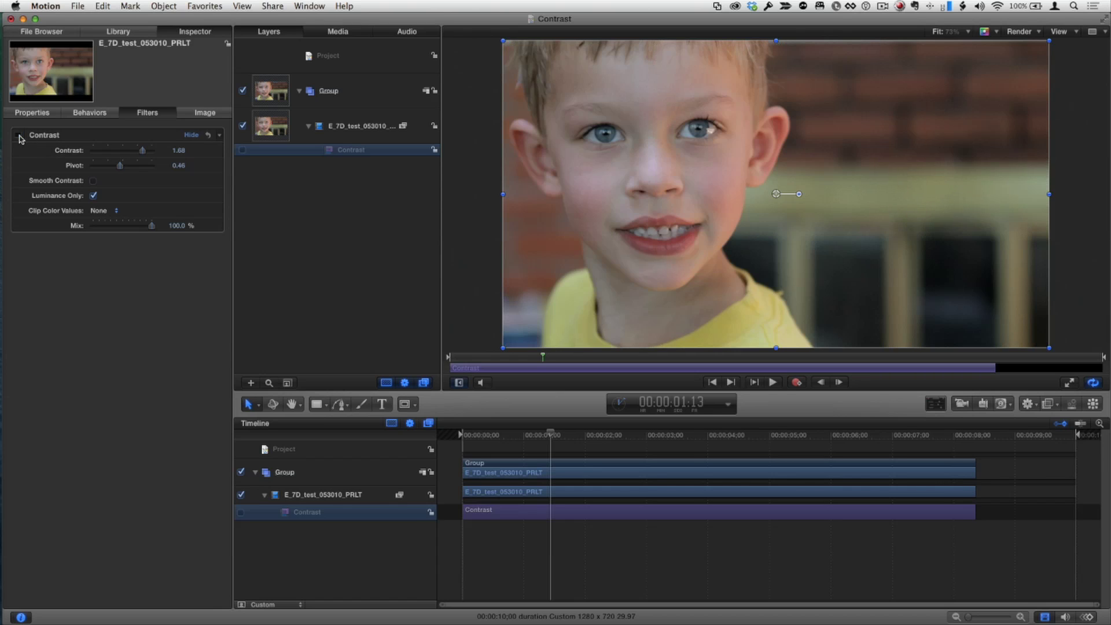
left_click(18, 135)
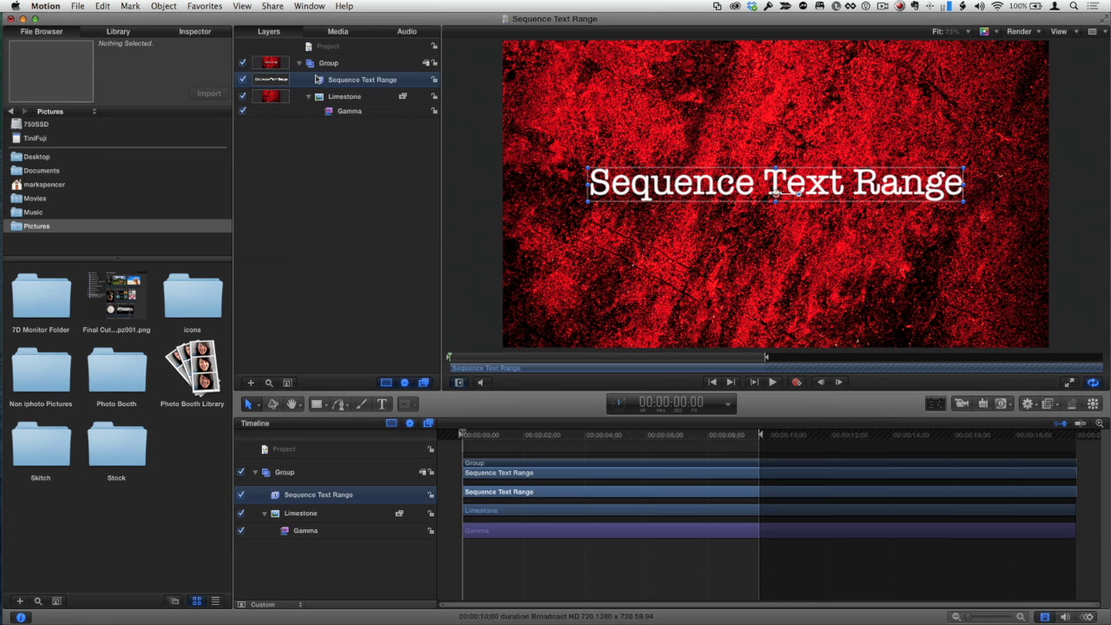
Show the Library's Behaviors category for the Sequence Text Range project
left_click(117, 32)
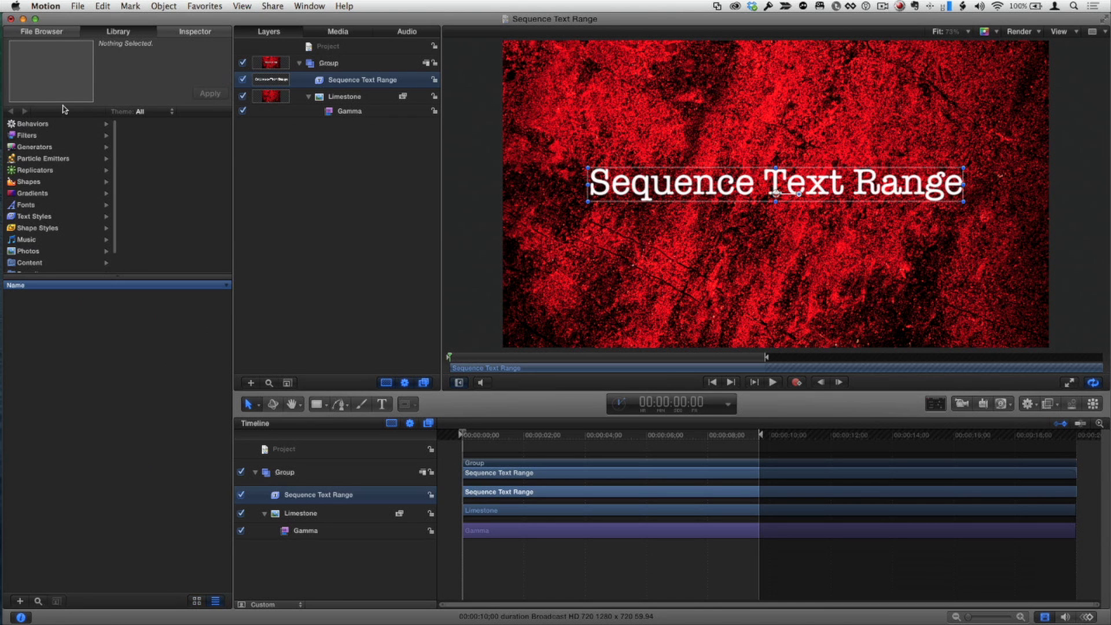
left_click(32, 124)
Apply the Text Animation > Sequence Text behavior to the Sequence Text Range title and view its settings at 00:00:01:13
left_click(143, 251)
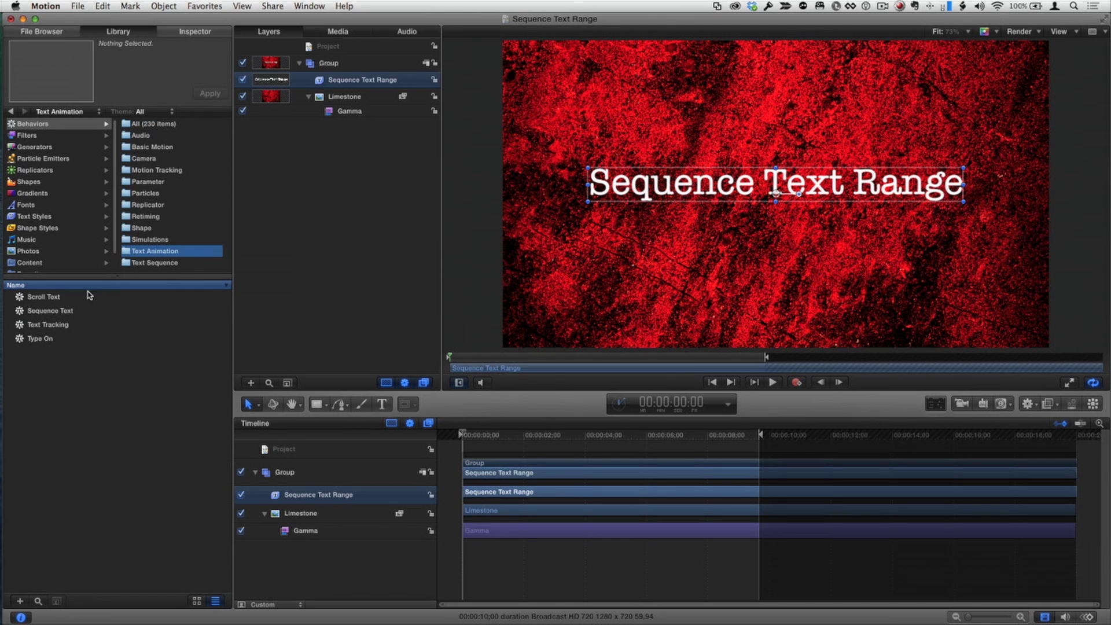
left_click_drag(19, 313, 349, 84)
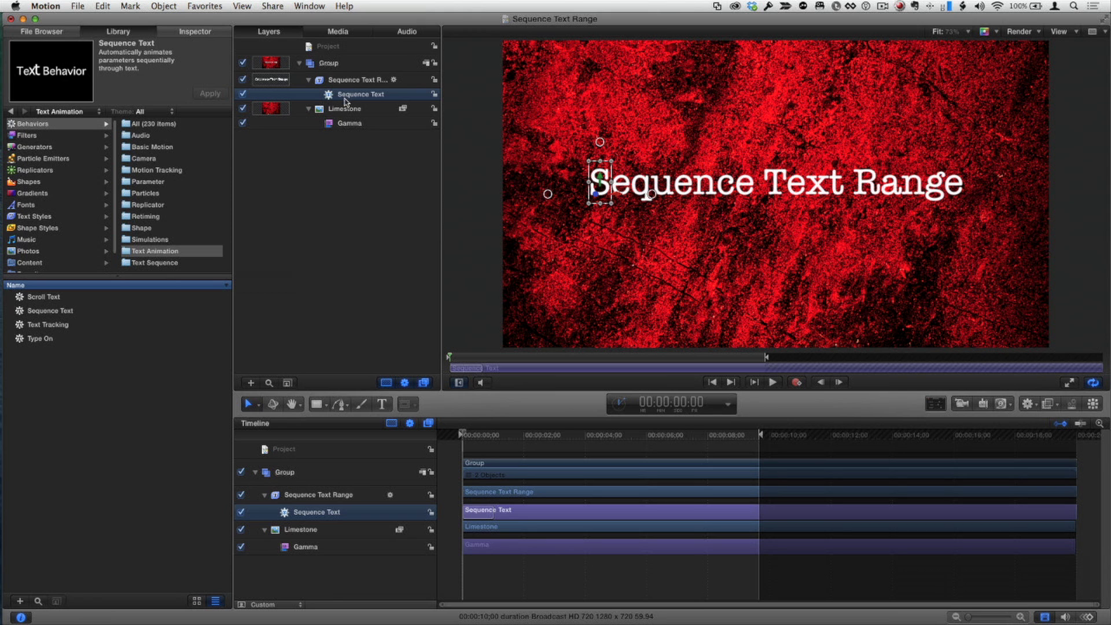
left_click(203, 32)
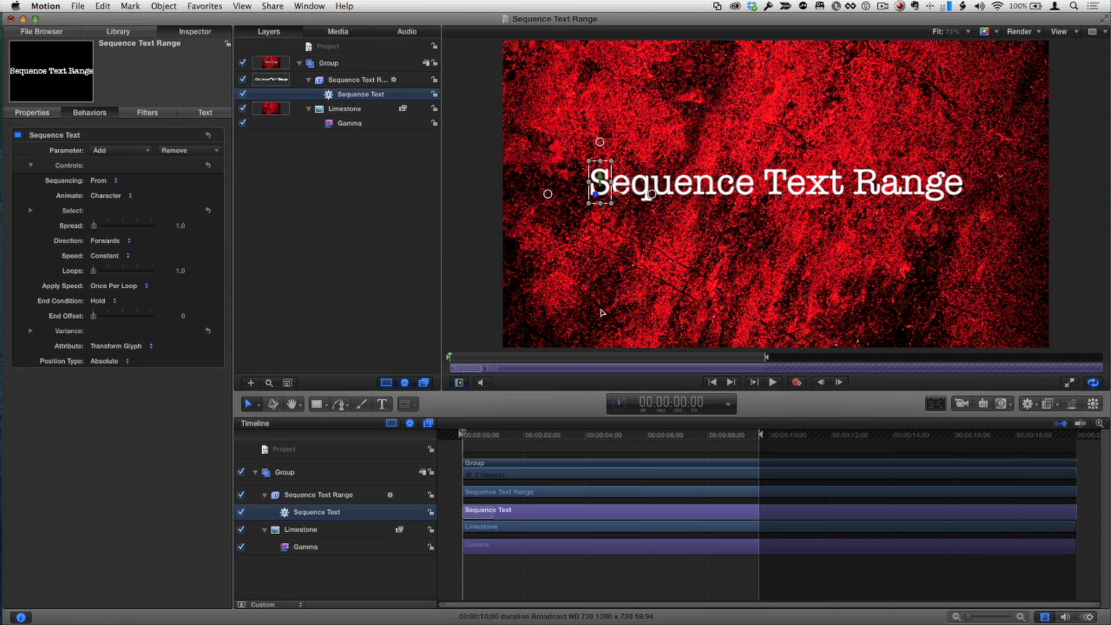
left_click_drag(492, 359, 547, 359)
Trim the behavior and end the play range at 00:00:01:13, then return to the start
key("o")
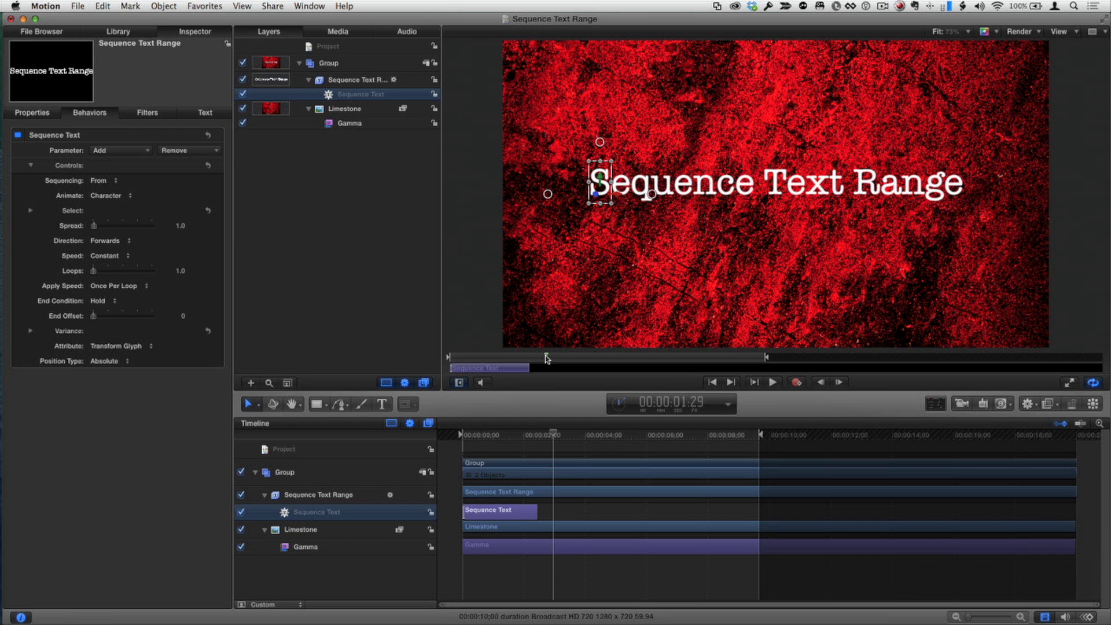
key("alt+super+o")
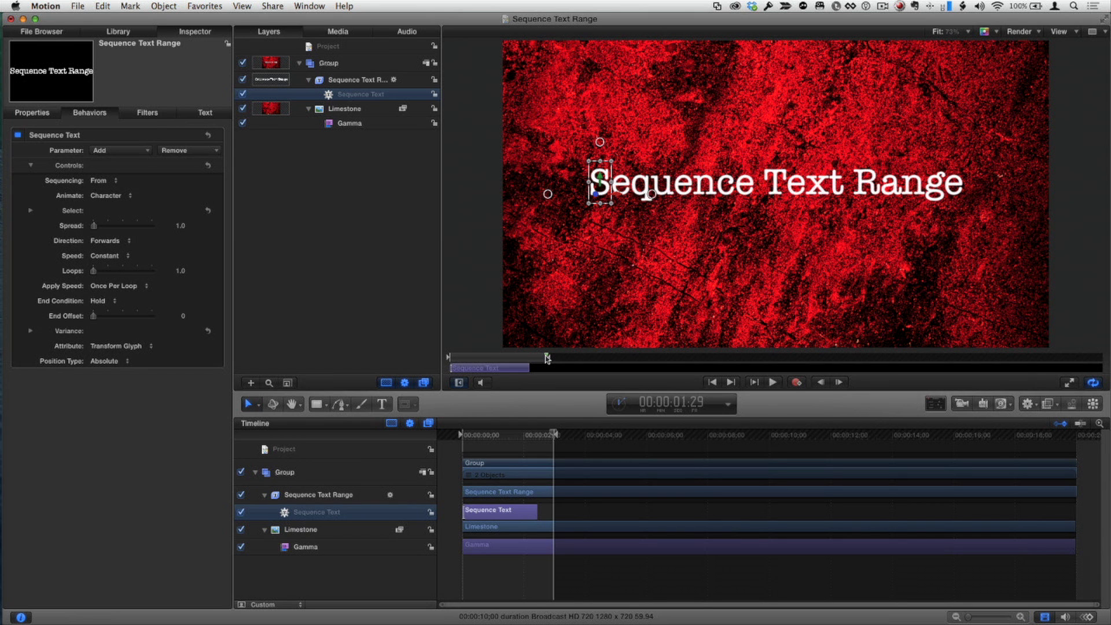
left_click_drag(546, 359, 428, 362)
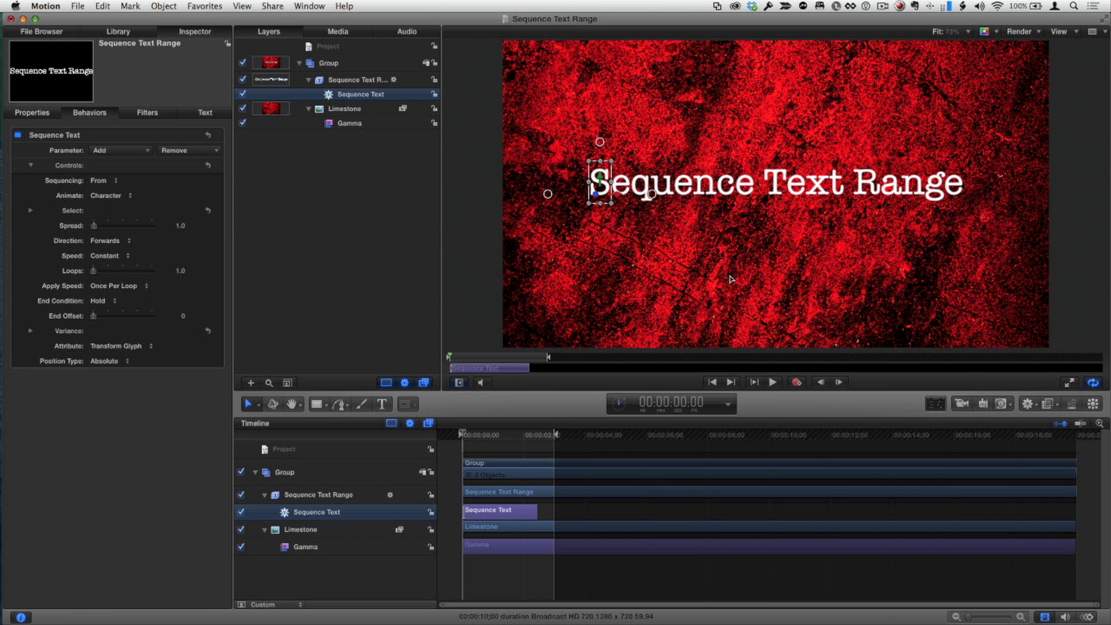
Make the letters start 423.7 px above the title, then refit the canvas view
scroll(730, 280, "down", 3)
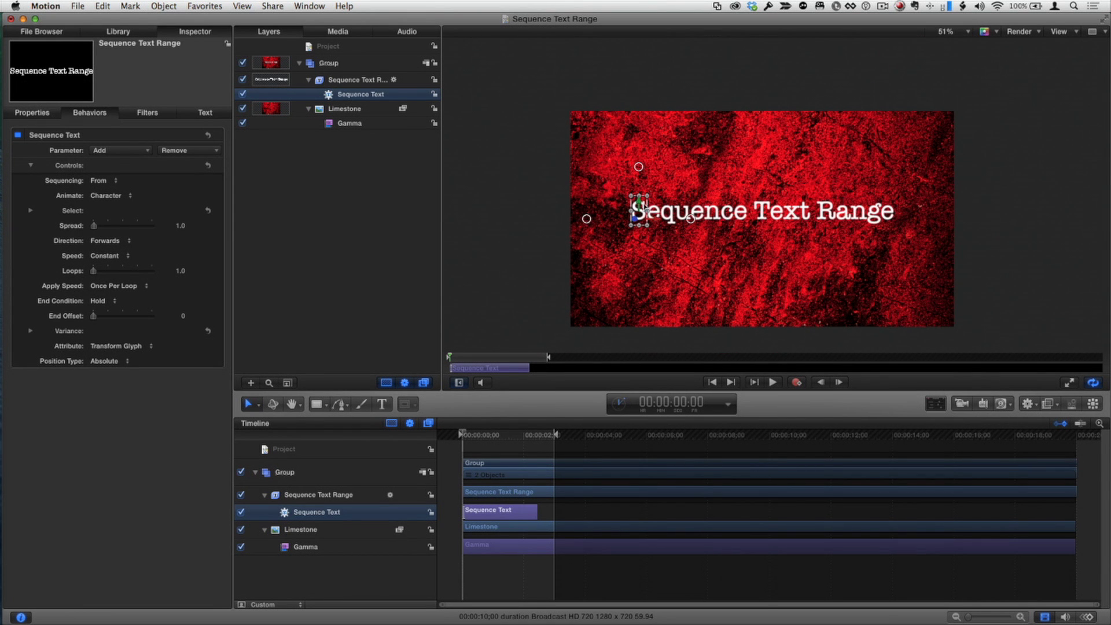
left_click_drag(639, 205, 651, 75)
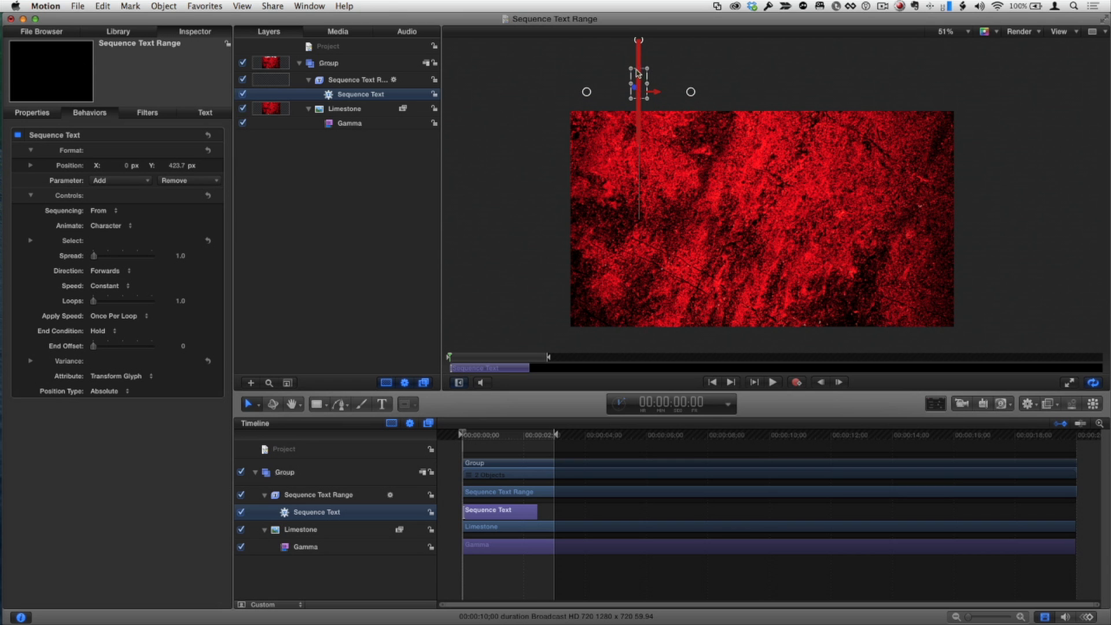
key("h")
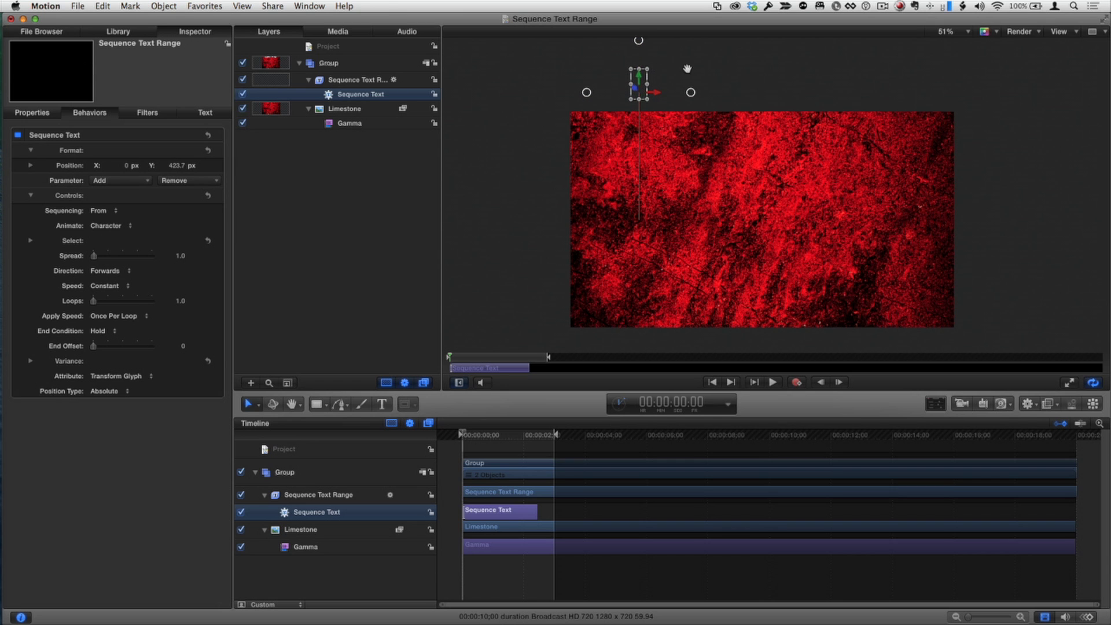
left_click_drag(663, 56, 639, 63)
key("shift+z")
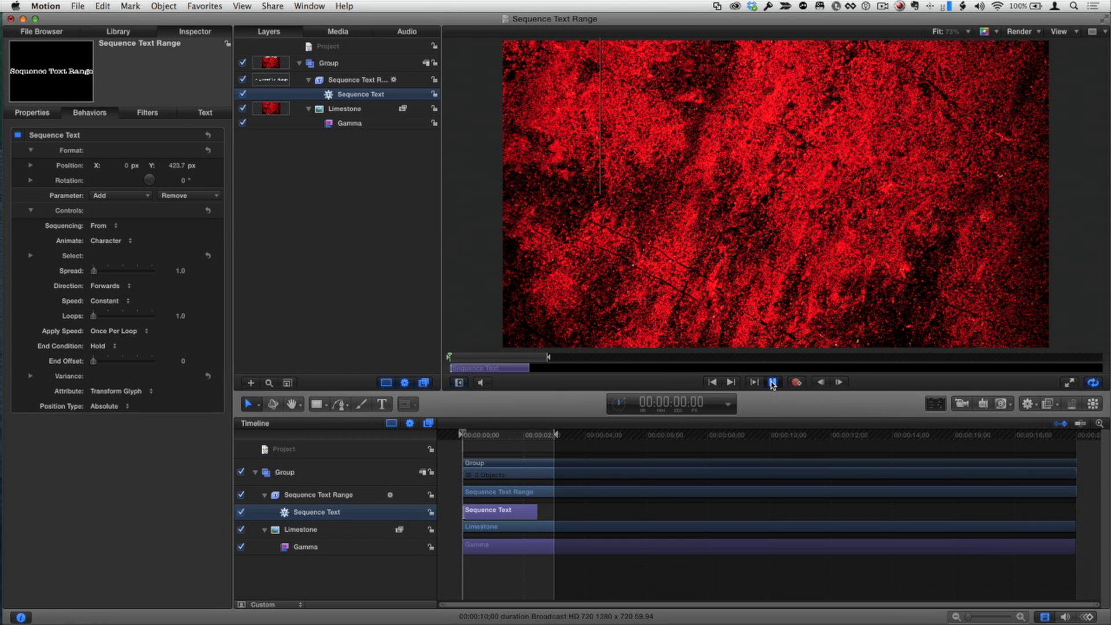
Raise the Sequence Text Spread to 8.0 while previewing playback, then stop and rewind slightly
left_click(772, 382)
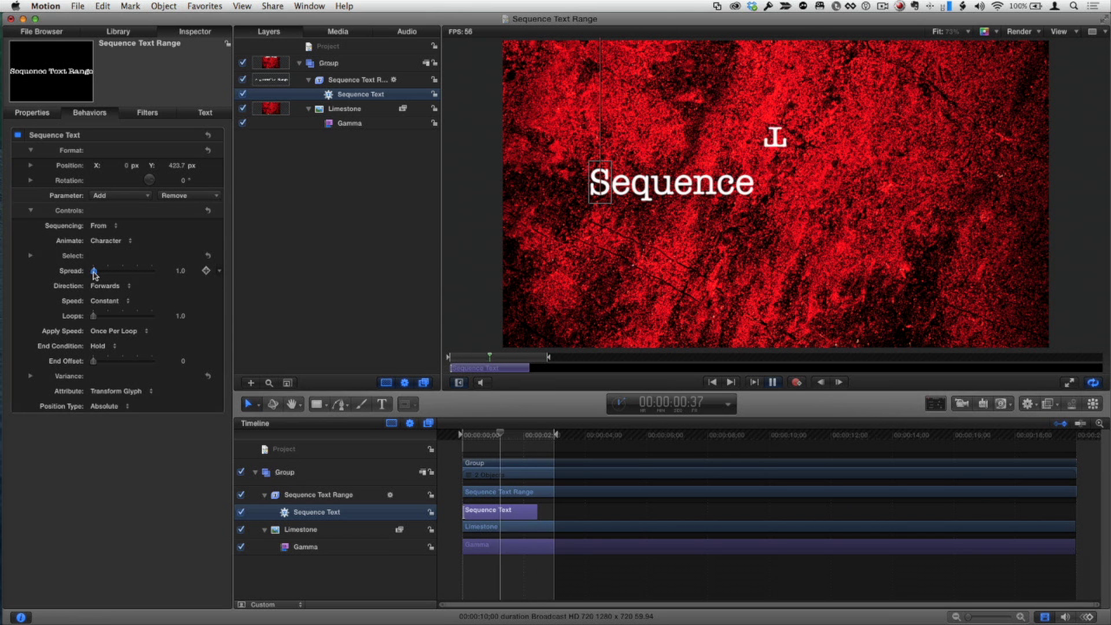
left_click_drag(94, 274, 99, 275)
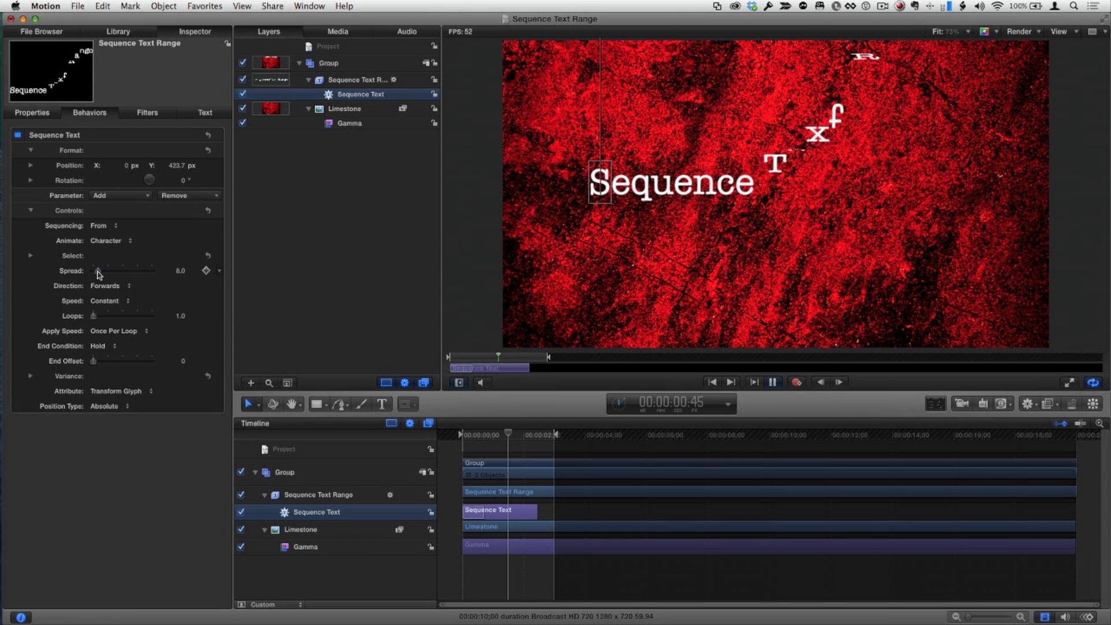
left_click(772, 383)
left_click_drag(521, 352, 496, 356)
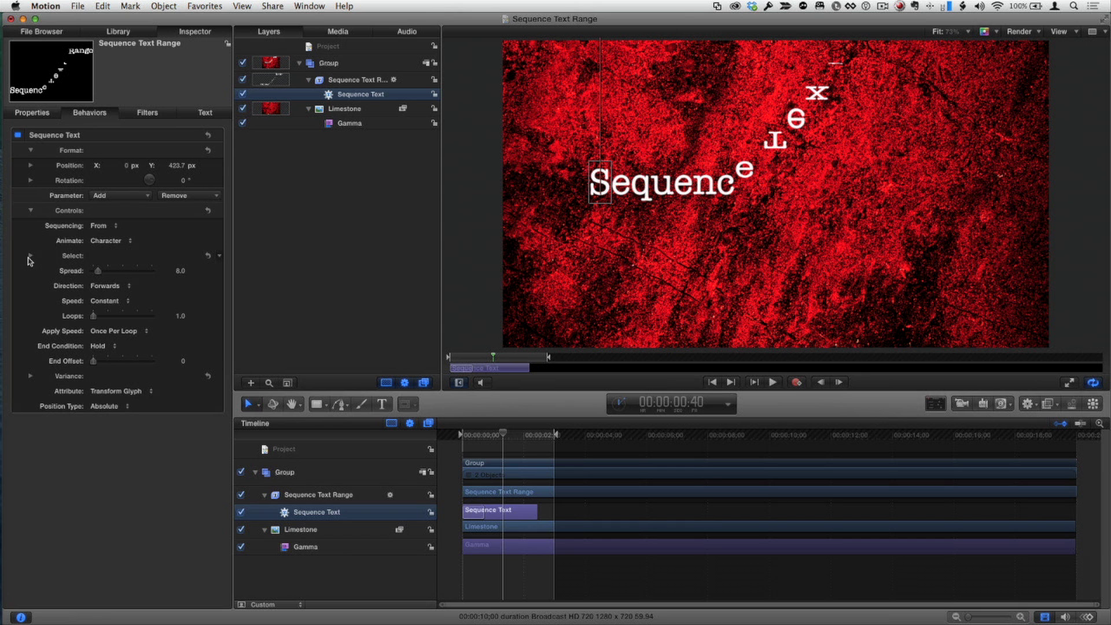
Expand the Select controls and set the Range to Character
left_click(31, 256)
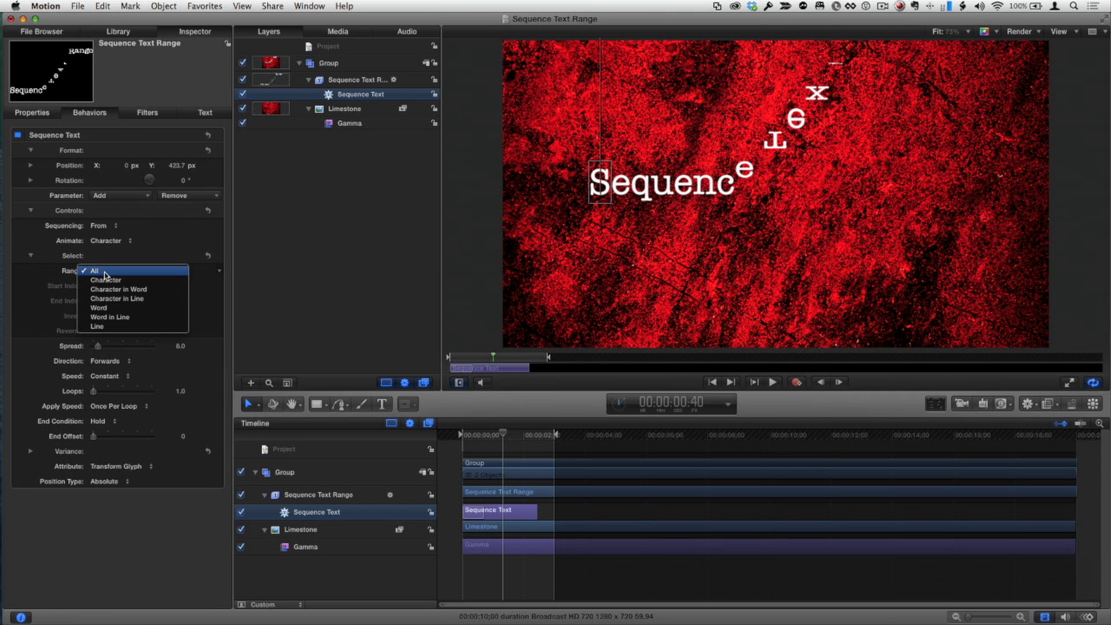
left_click(108, 282)
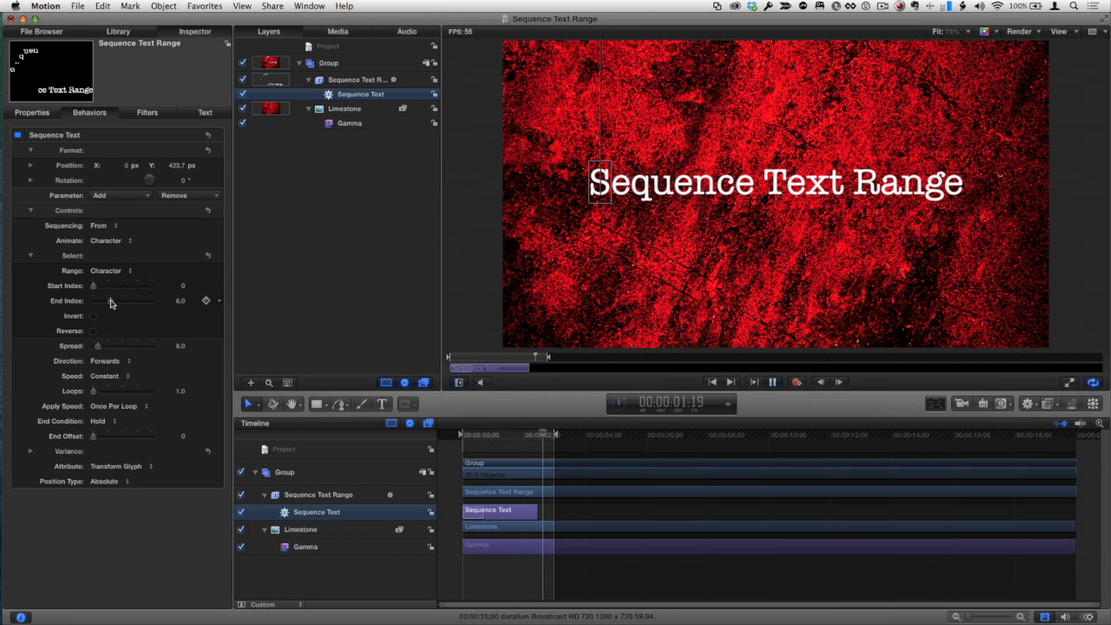
Extend the Sequence Text range to End Index 10, with Reverse off and Invert left off
mouse_move(110, 300)
left_mouse_down()
mouse_move(123, 301)
mouse_move(107, 286)
left_mouse_up()
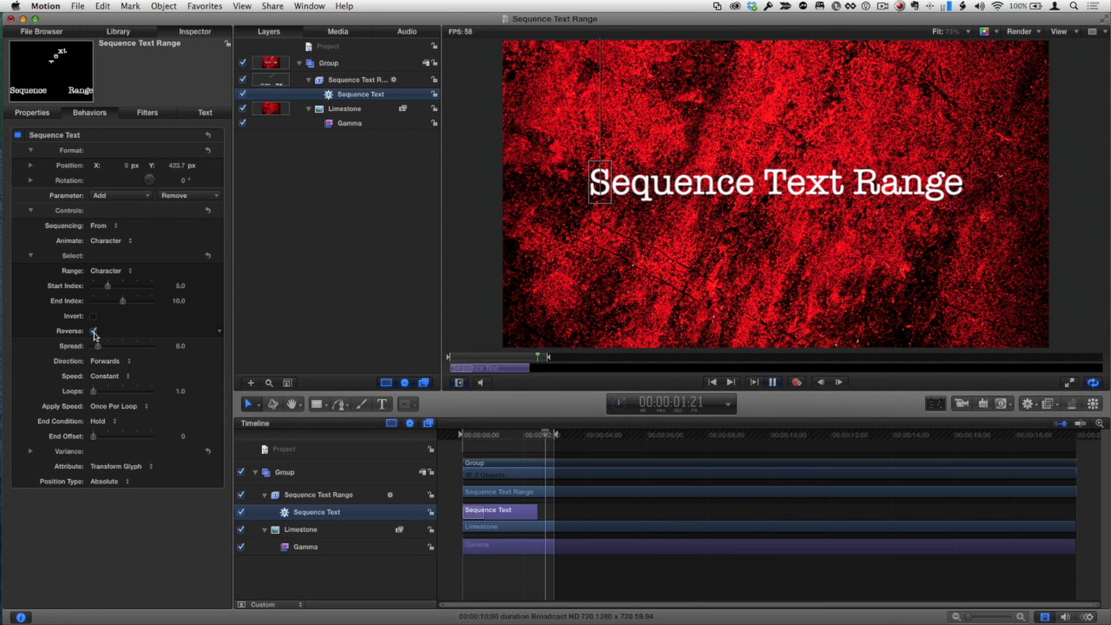
left_click(93, 332)
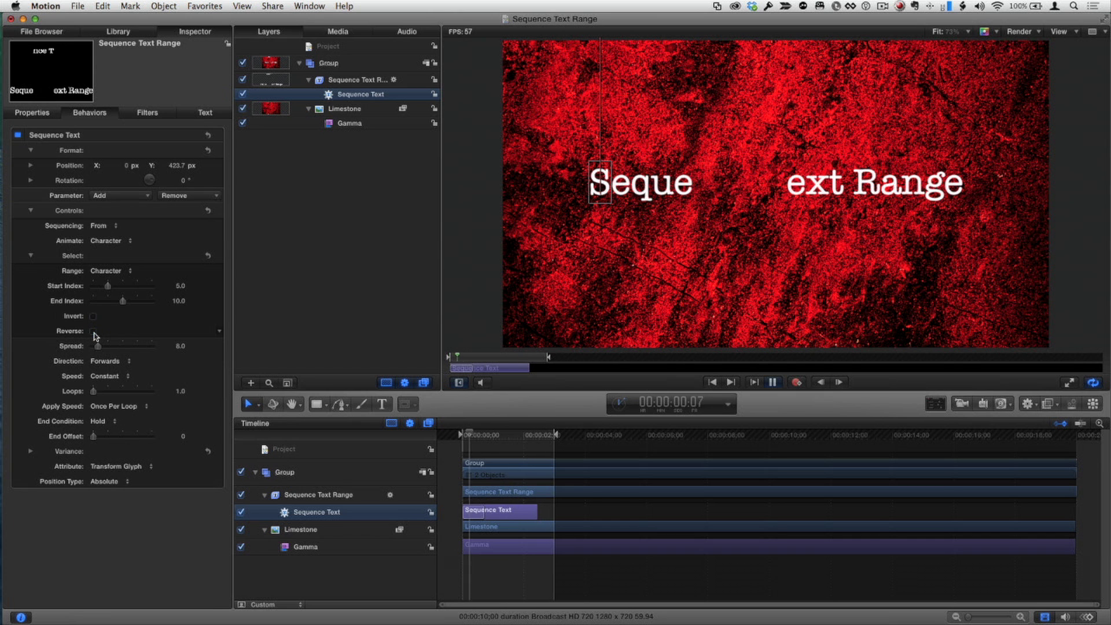
left_click(93, 316)
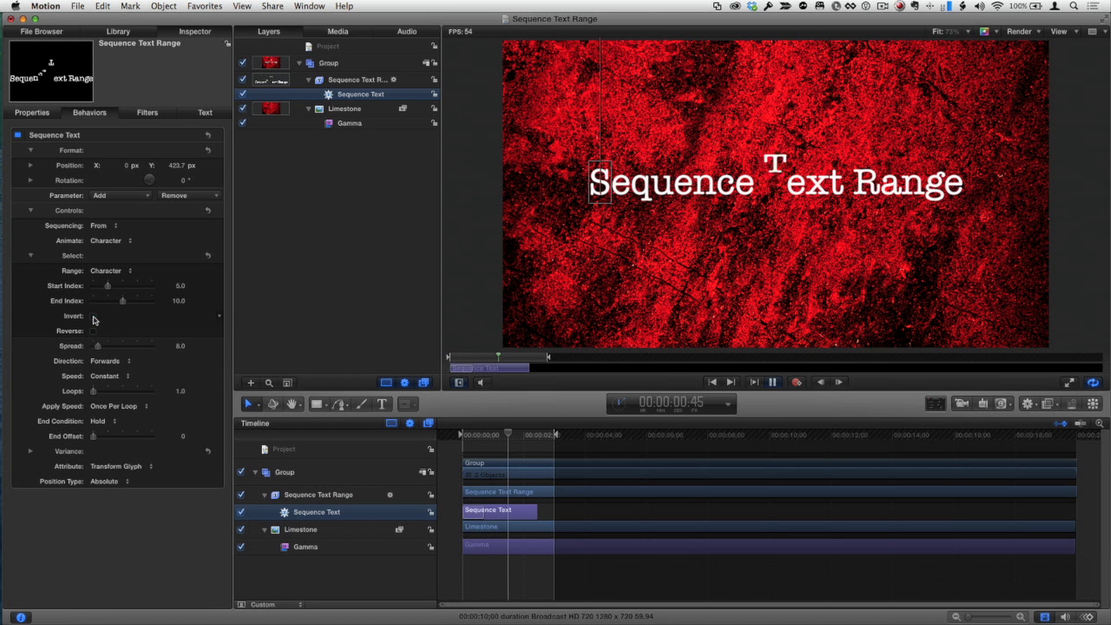
left_click(93, 317)
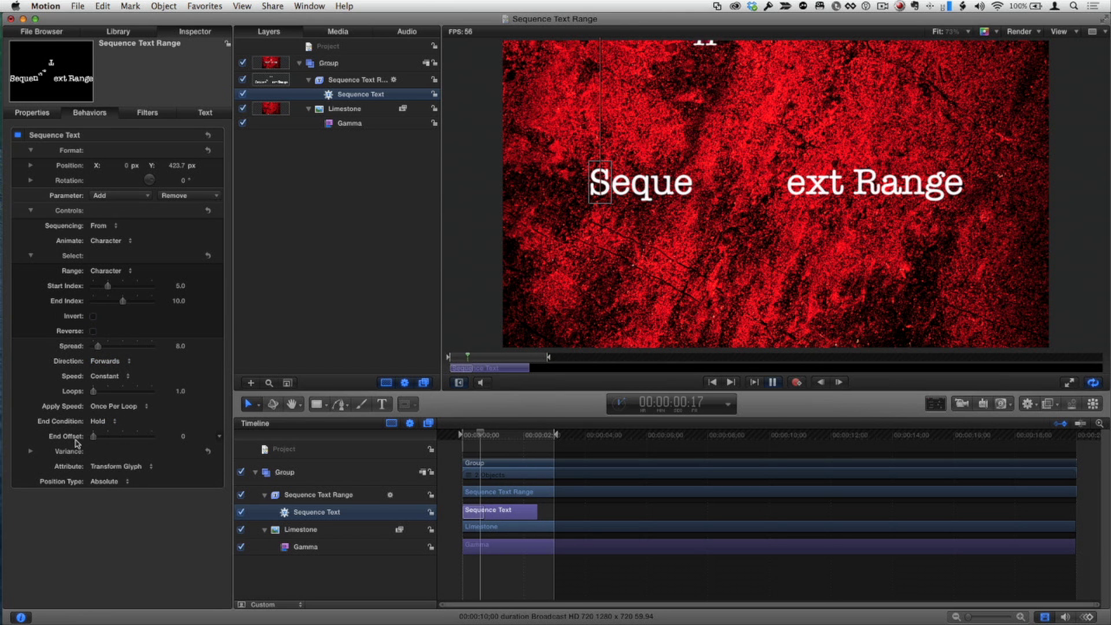
Set Sequence Text Variance to 49.23% so characters 5–10 arrive from scattered positions
left_click(32, 453)
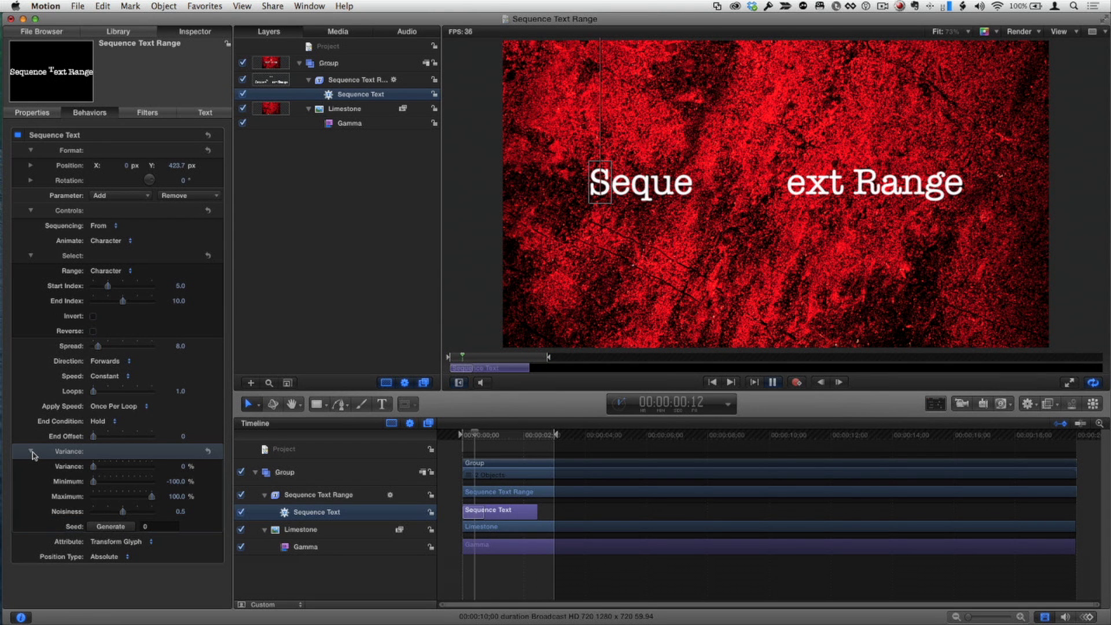
left_click_drag(94, 469, 123, 470)
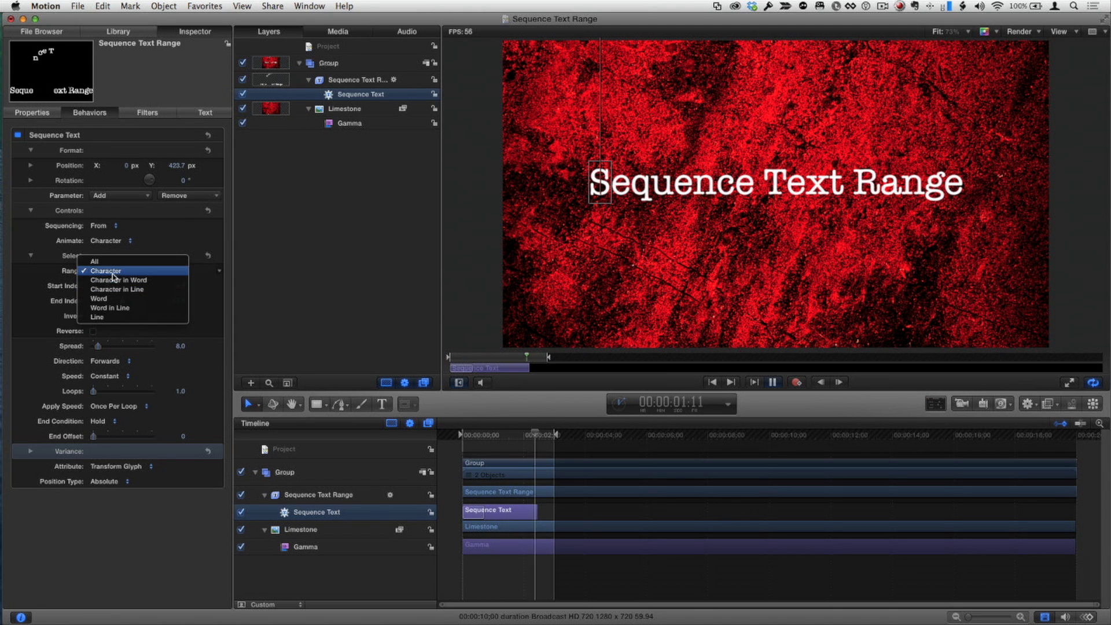
Set Animate and Range to Word, with End Index 2, so whole words fly in
left_click(113, 242)
left_click(114, 260)
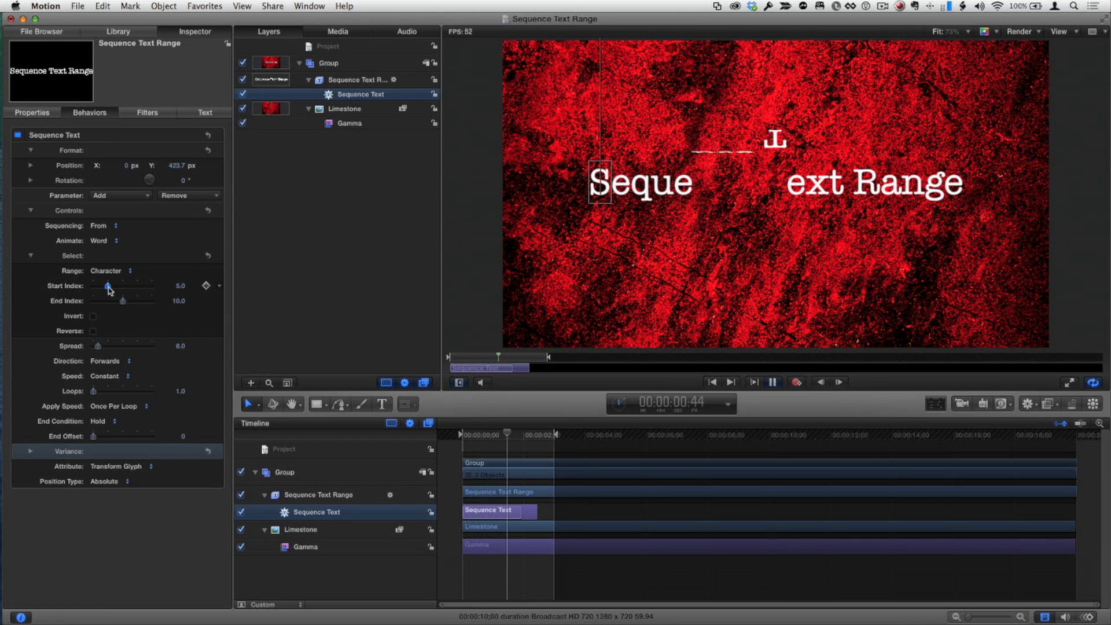
left_click(114, 274)
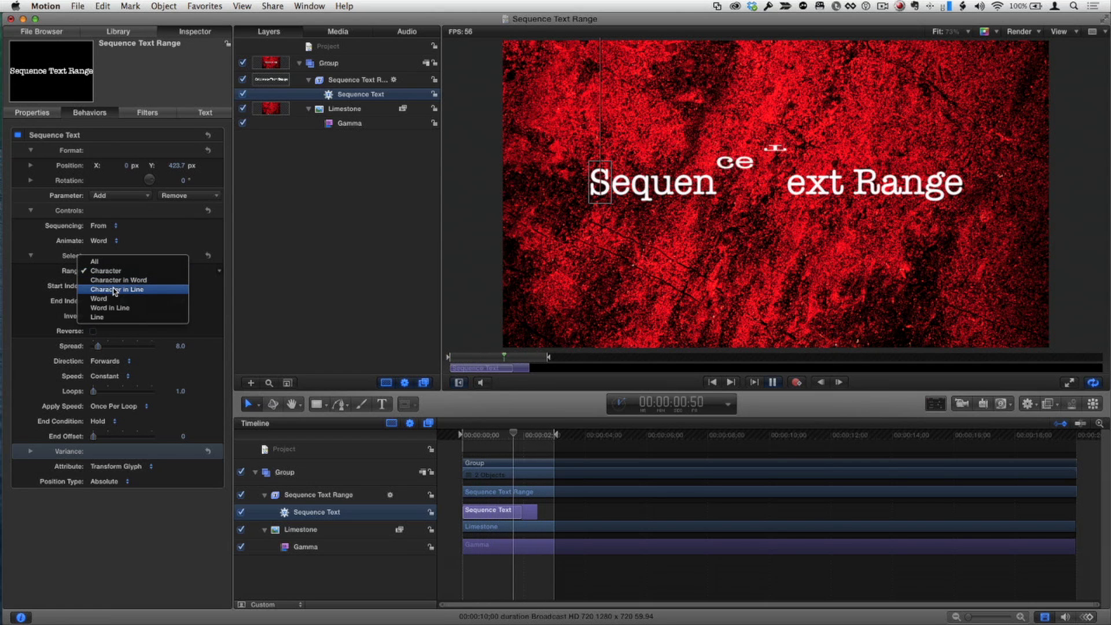
left_click(114, 294)
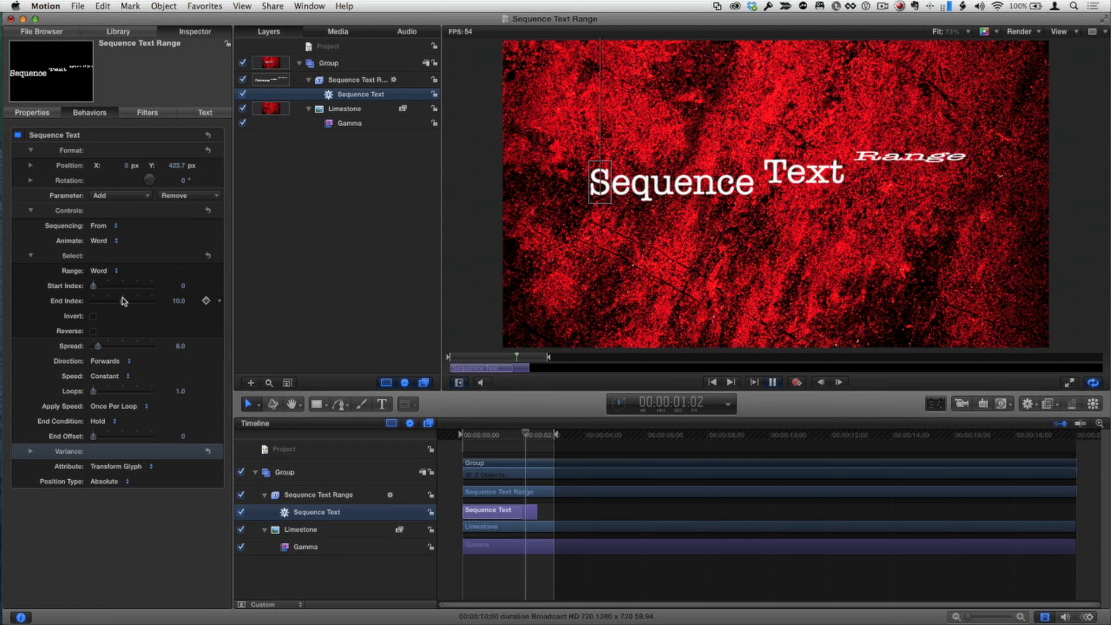
left_click_drag(123, 300, 100, 298)
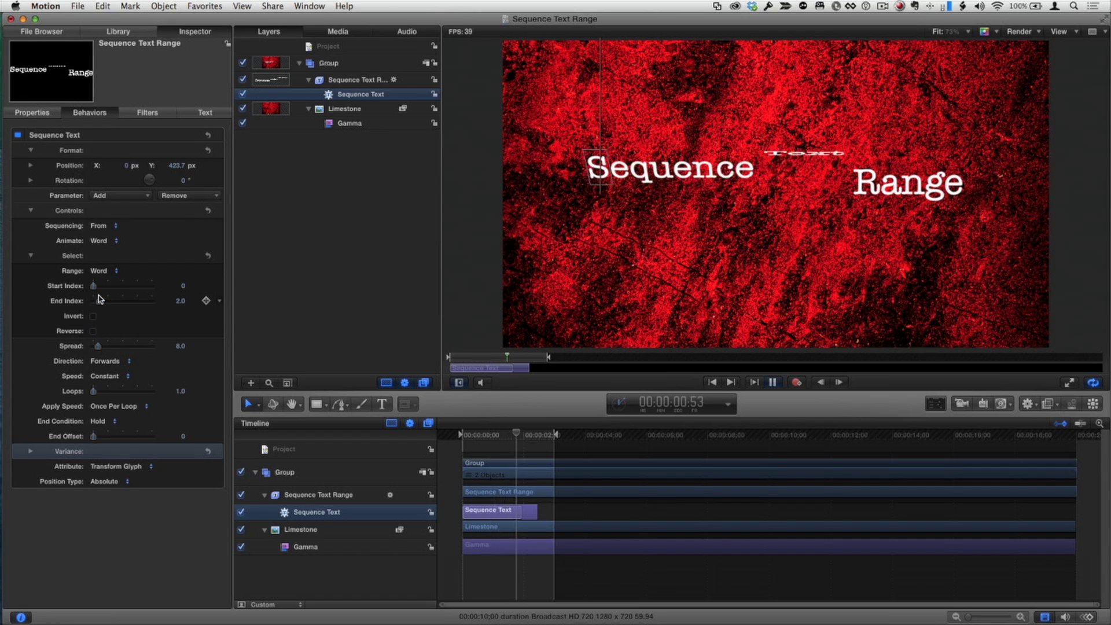